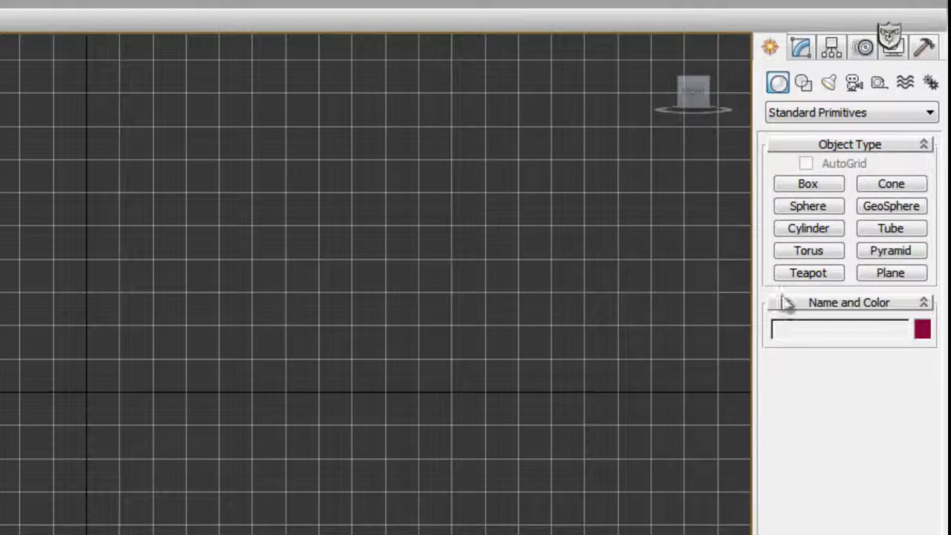
Draw a rectangle spline about 140.6 long and 160.4 wide in the Front viewport.
click(805, 84)
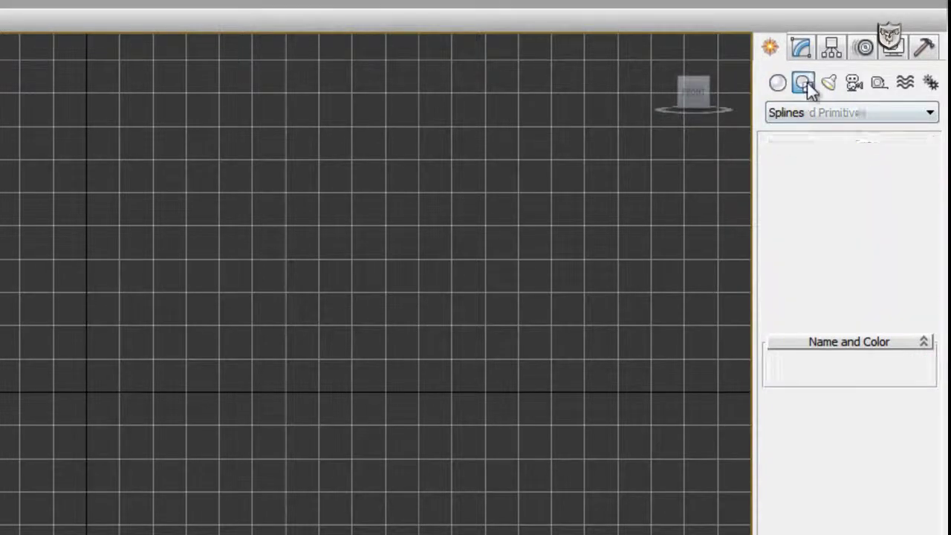
click(904, 201)
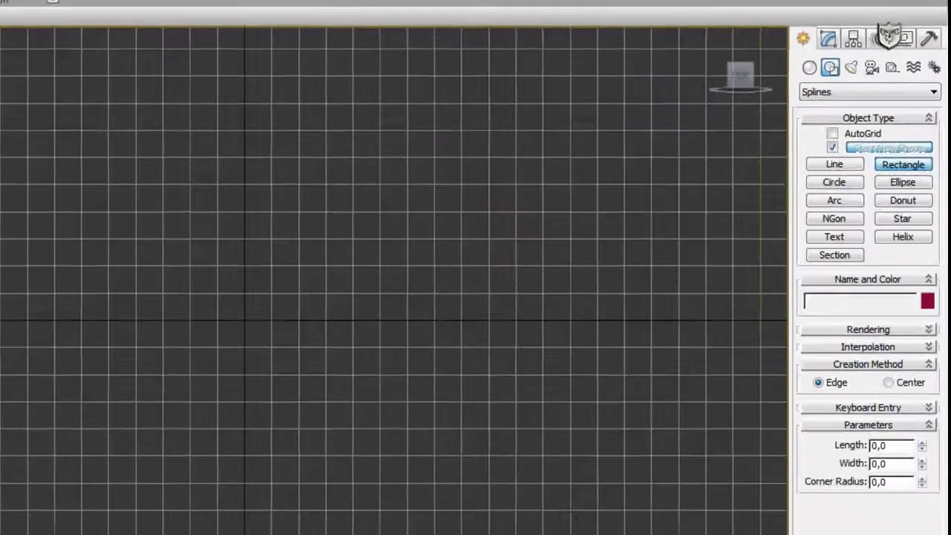
drag(56, 136, 433, 467)
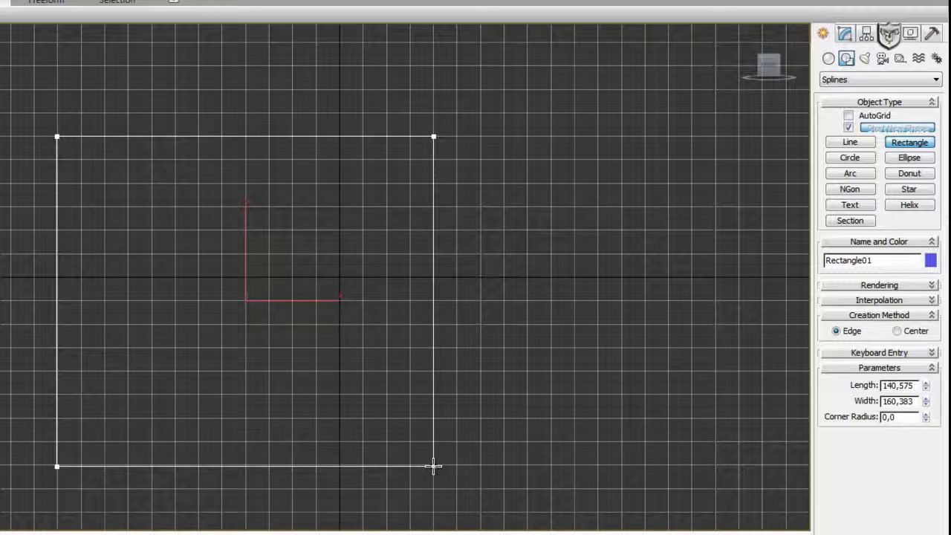
Turn on snapping and draw a circle spline centred on the rectangle's upper-right corner.
click(860, 159)
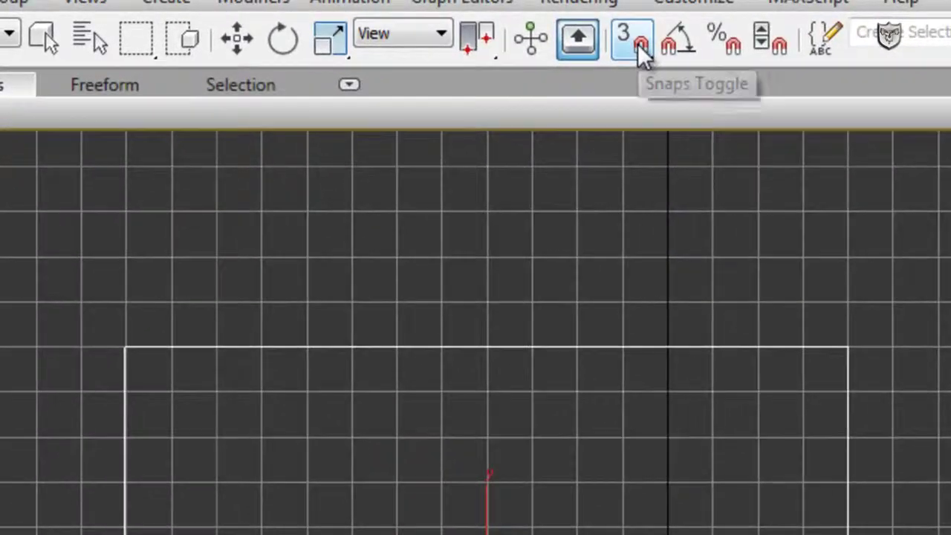
click(637, 44)
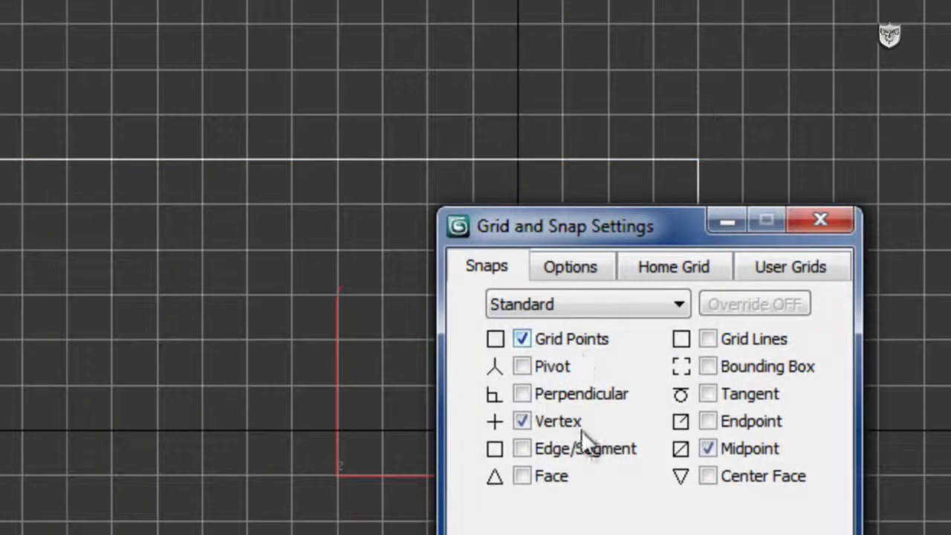
click(843, 228)
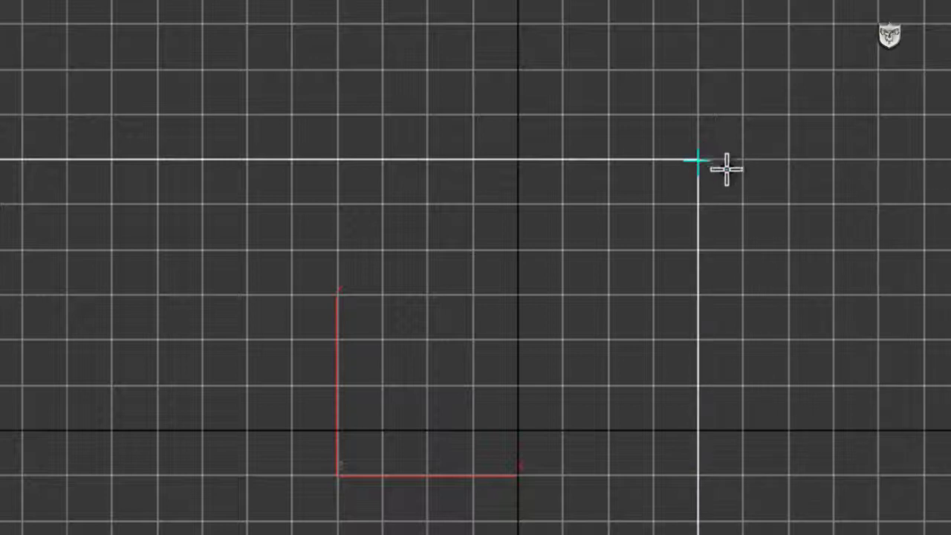
drag(697, 159, 748, 86)
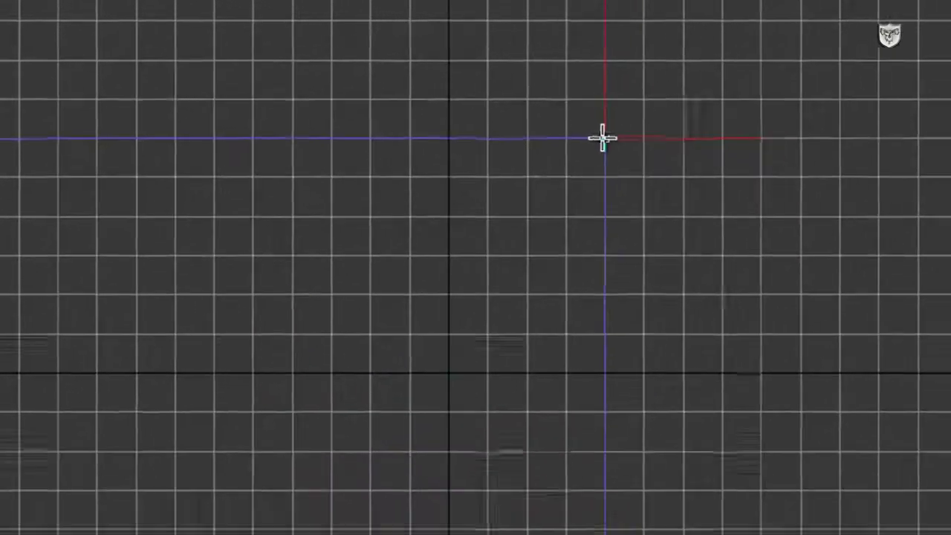
drag(487, 56, 540, 15)
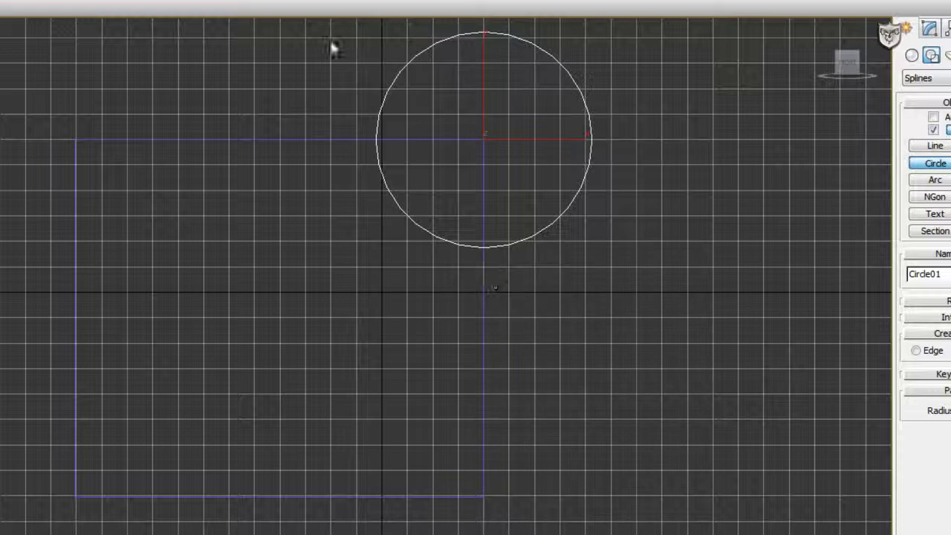
Convert the rectangle to an Editable Spline.
right_click(484, 487)
click(464, 496)
right_click(468, 499)
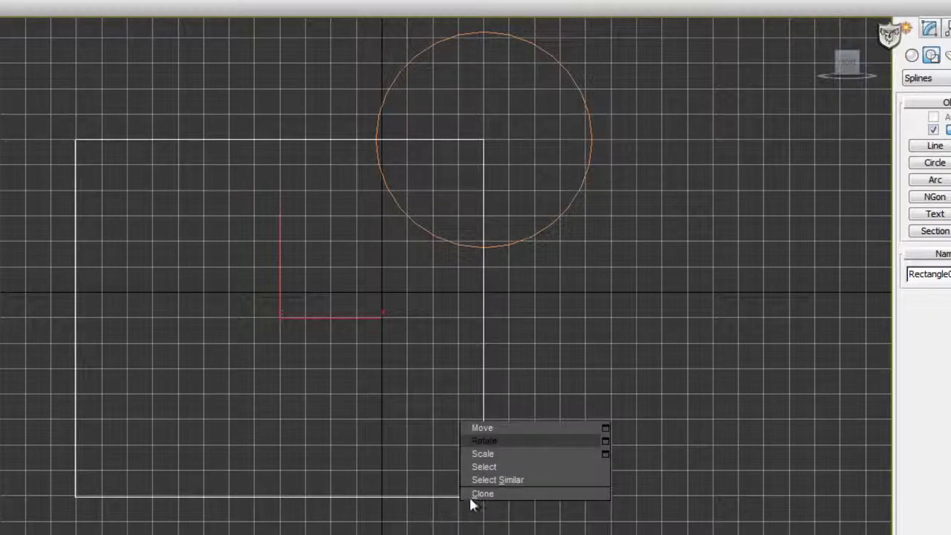
click(471, 498)
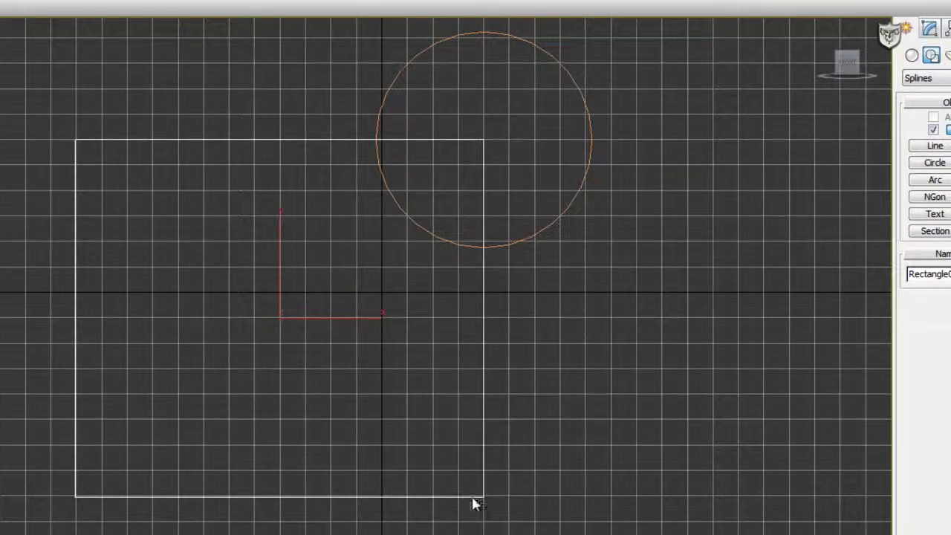
right_click(475, 504)
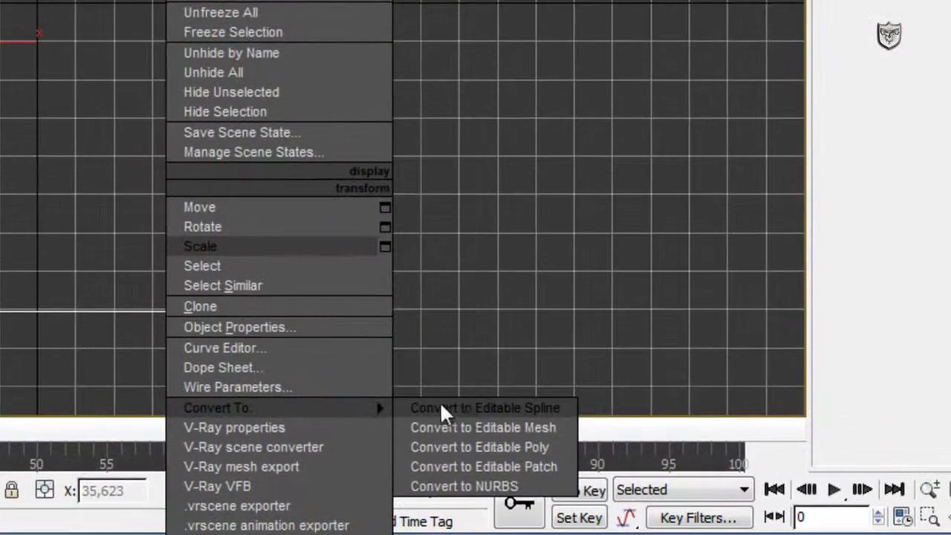
click(496, 410)
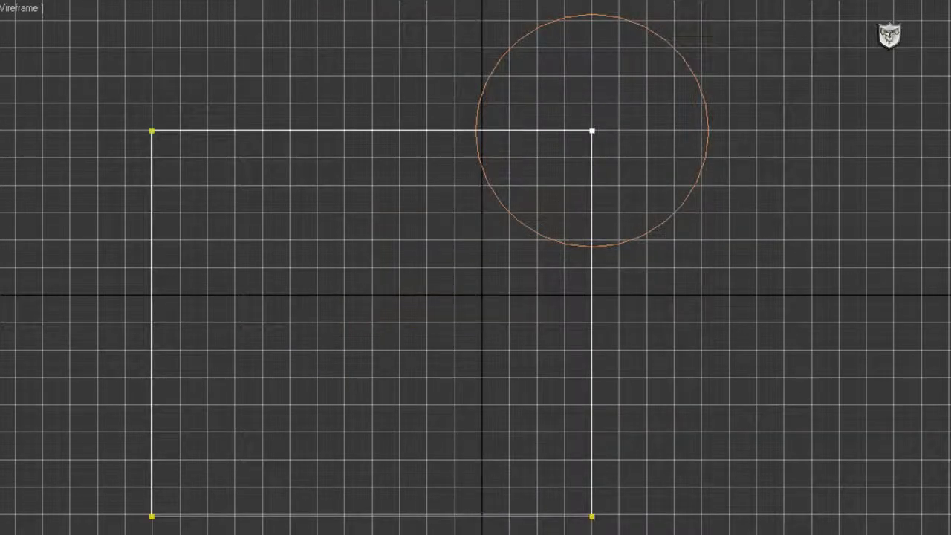
Select the rectangle's upper-left vertex and set its type to Bezier Corner.
click(151, 130)
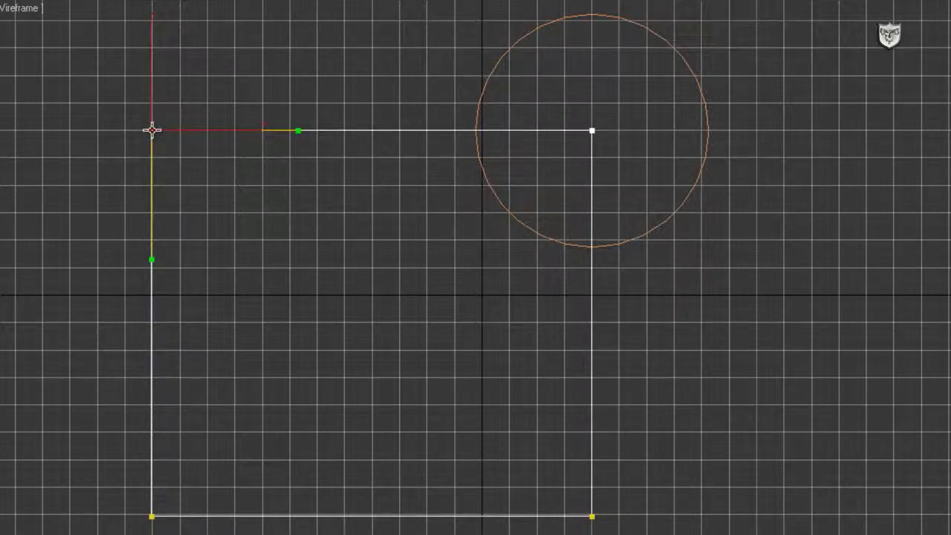
right_click(152, 133)
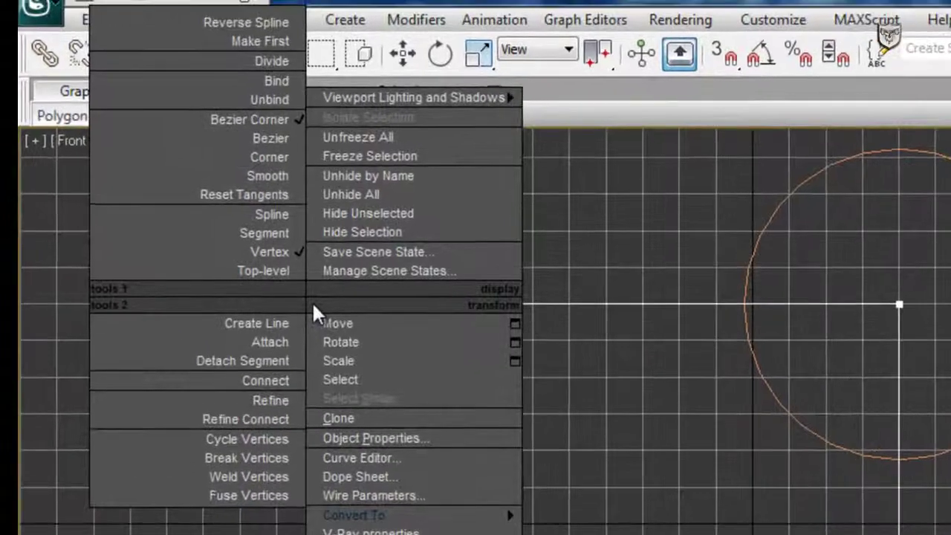
click(253, 122)
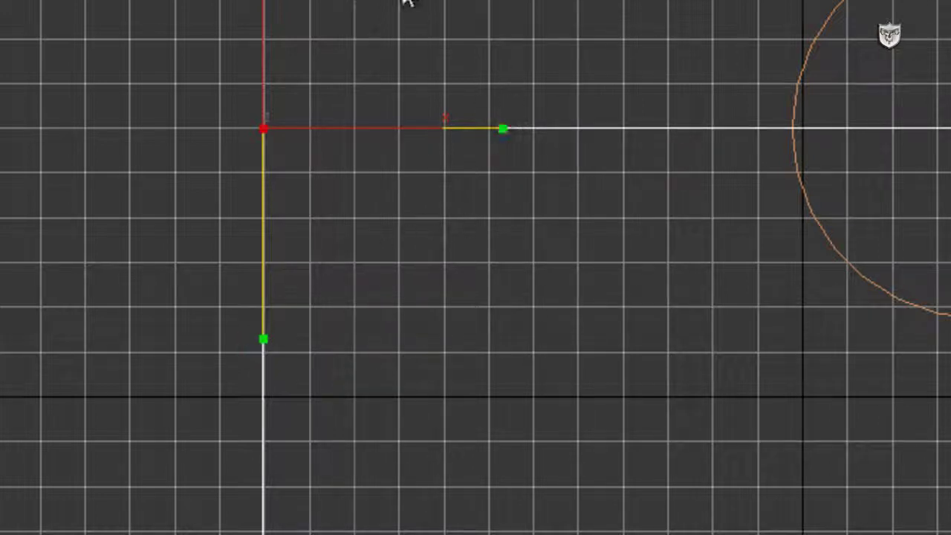
Move the upper-left vertex's two tangent handles independently, bowing the upper edge upward and the left edge outward.
key(w)
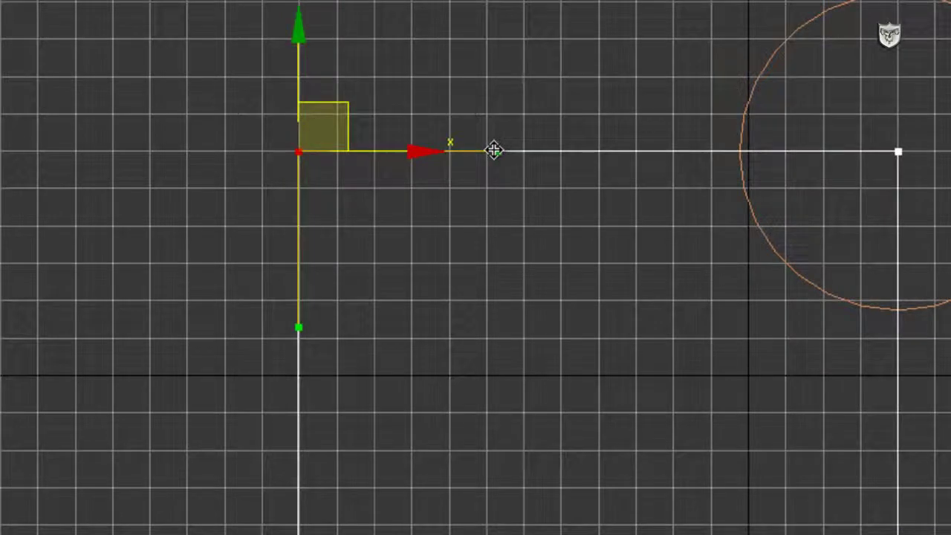
drag(497, 154, 494, 127)
drag(493, 231, 484, 131)
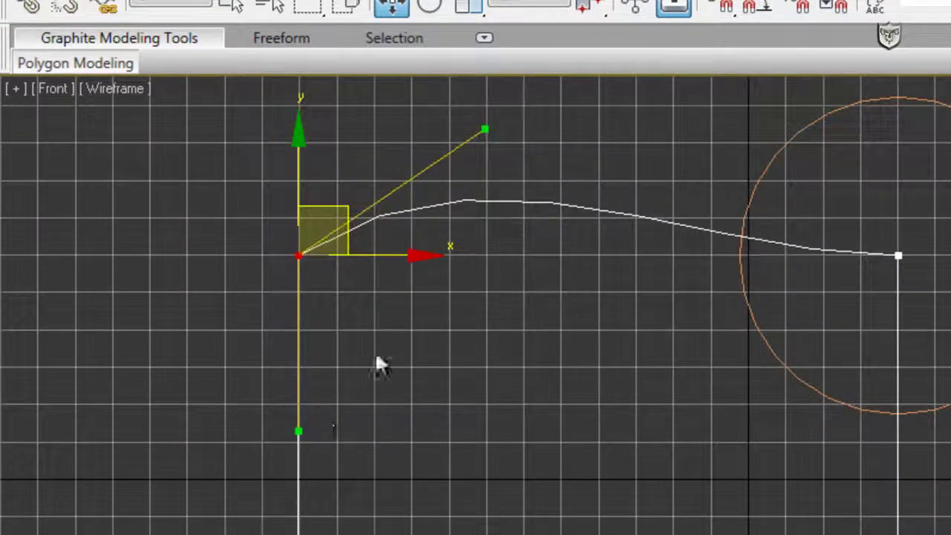
drag(304, 438, 142, 465)
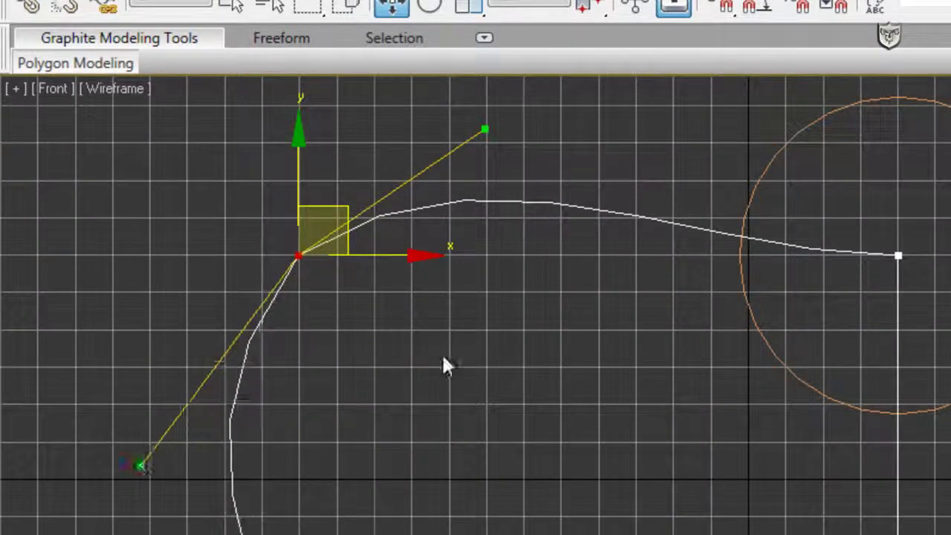
mouse_move(486, 126)
mouse_down()
mouse_move(556, 314)
mouse_move(496, 128)
mouse_up()
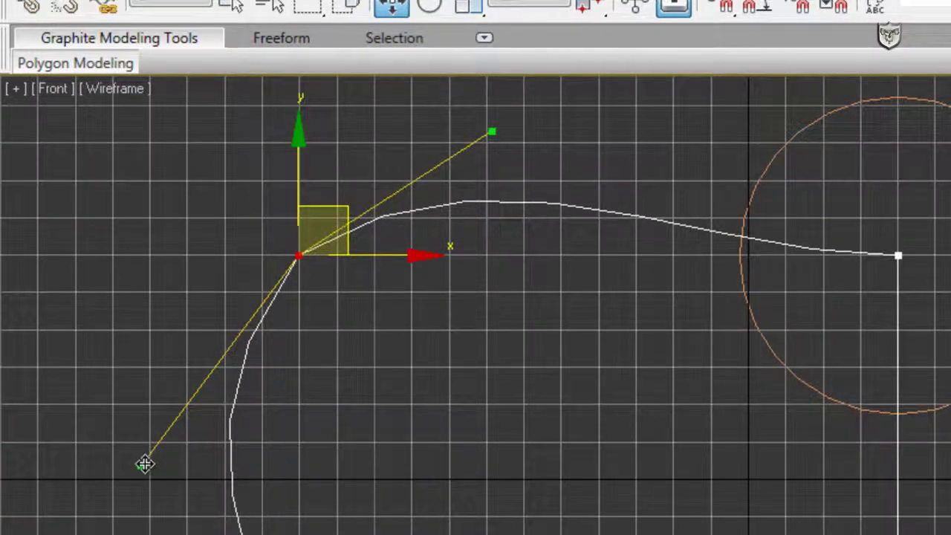
drag(141, 468, 115, 412)
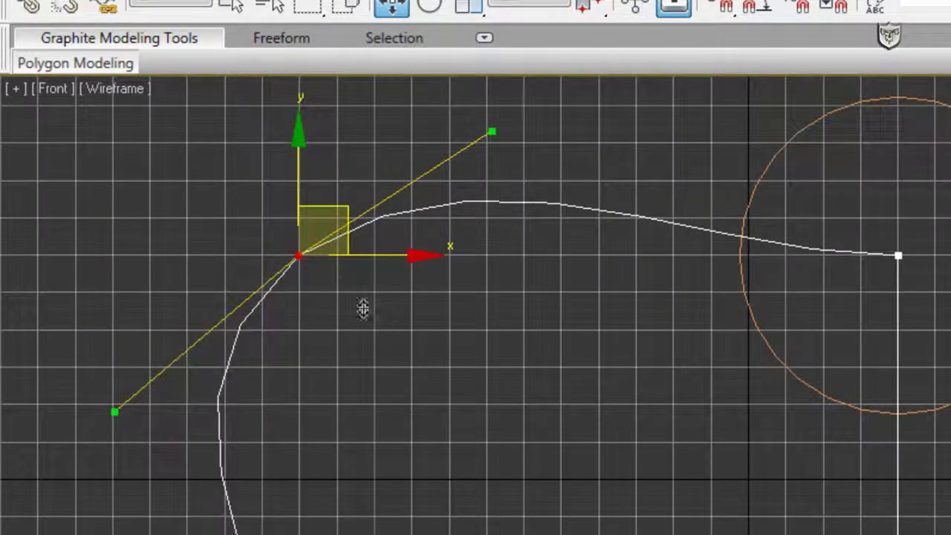
Change the upper-left vertex to Bezier and adjust its linked handles by moving the lower-left one inward.
right_click(296, 252)
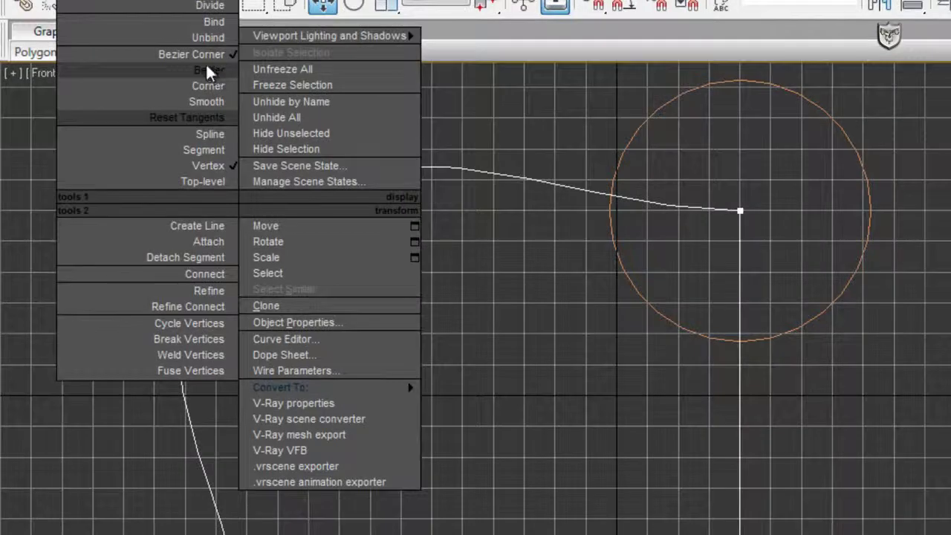
click(208, 69)
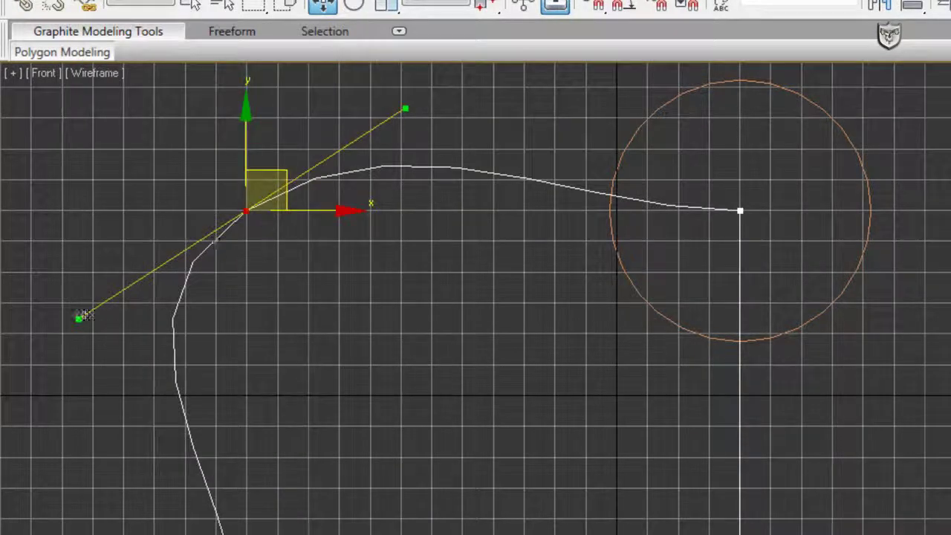
drag(78, 320, 101, 280)
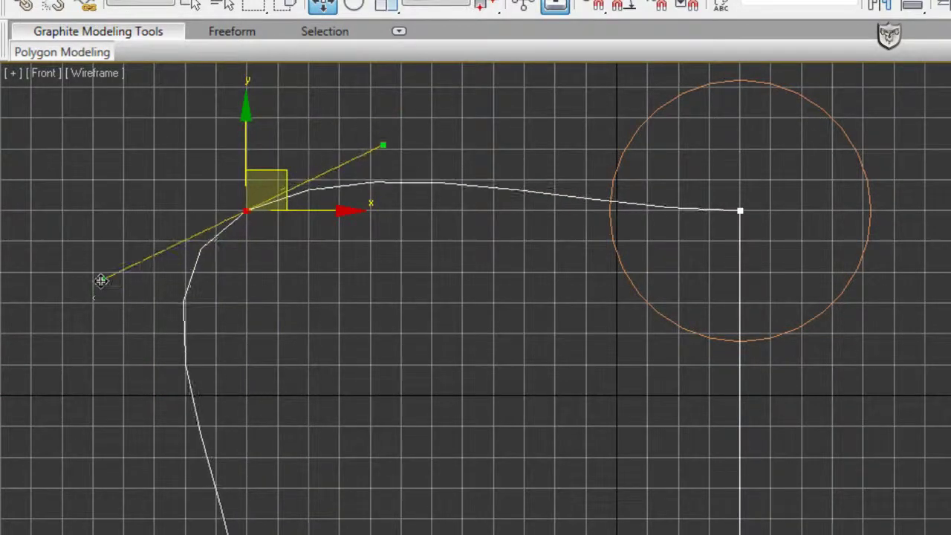
Change the upper-left vertex to Corner and move it up and to the left, outside the original rectangle outline.
right_click(246, 207)
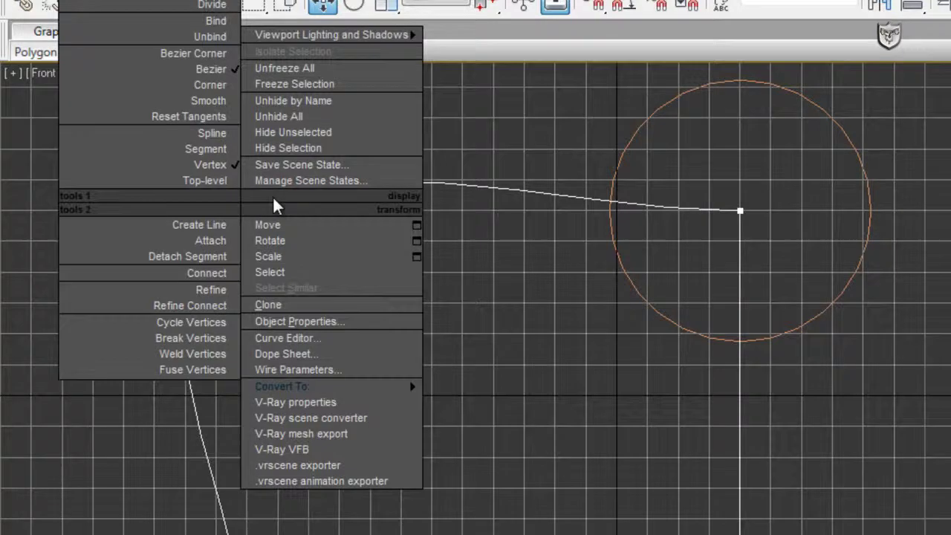
click(211, 84)
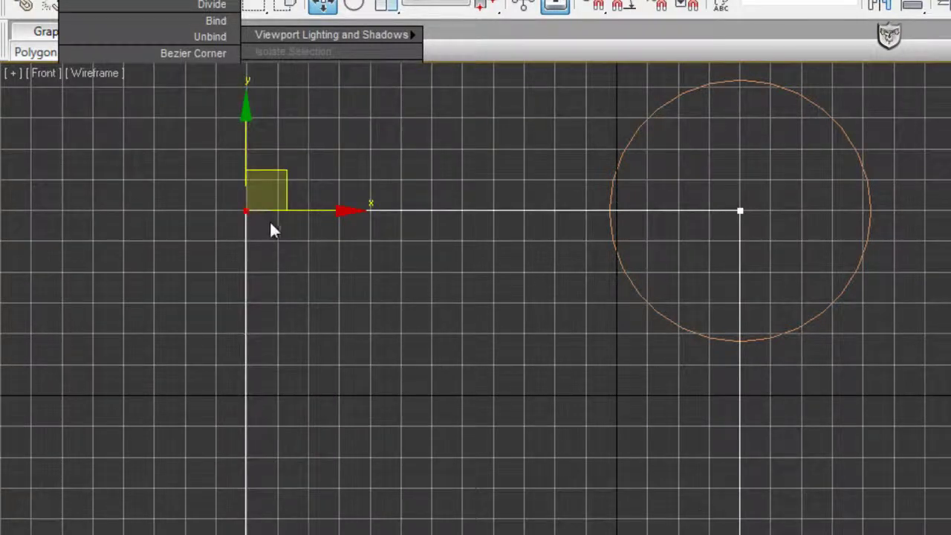
drag(246, 211, 281, 299)
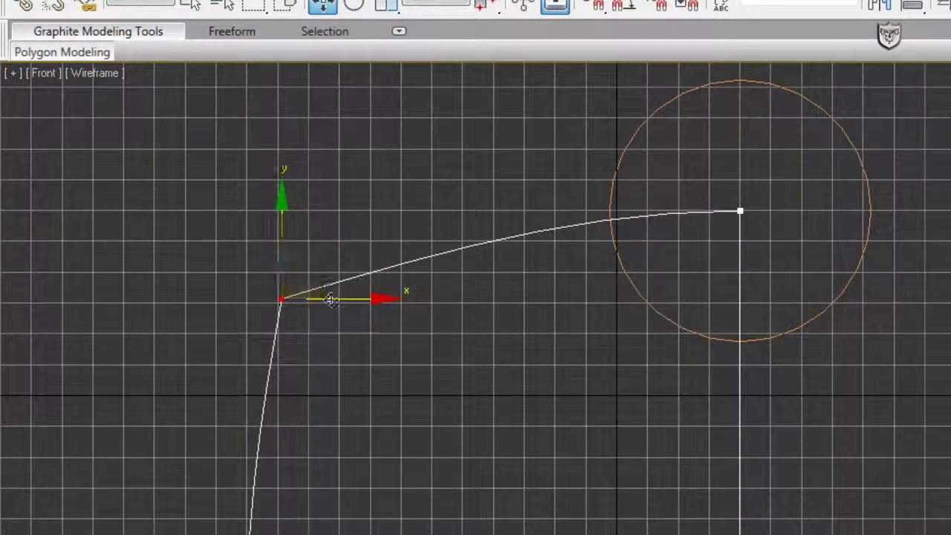
drag(317, 290, 226, 181)
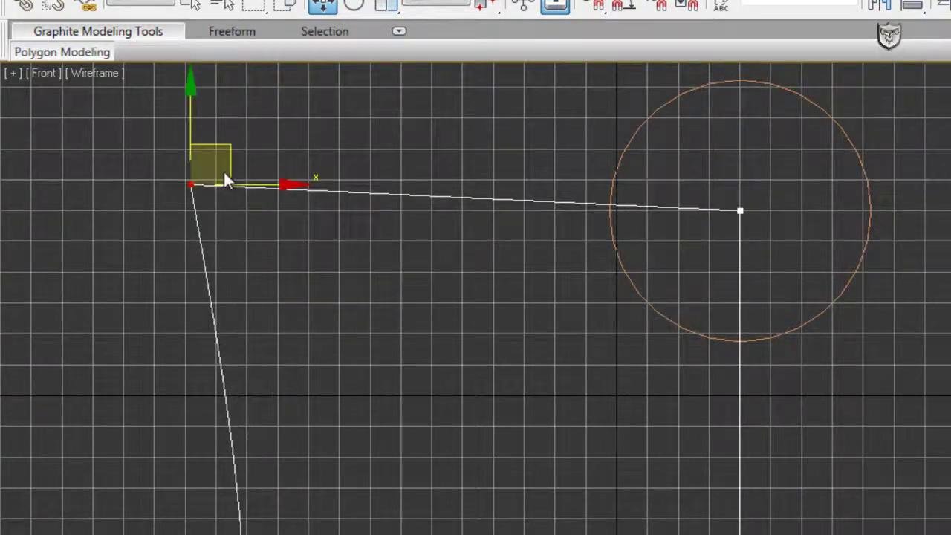
Change the upper-left vertex to Smooth and move it slightly to the right and down.
right_click(185, 185)
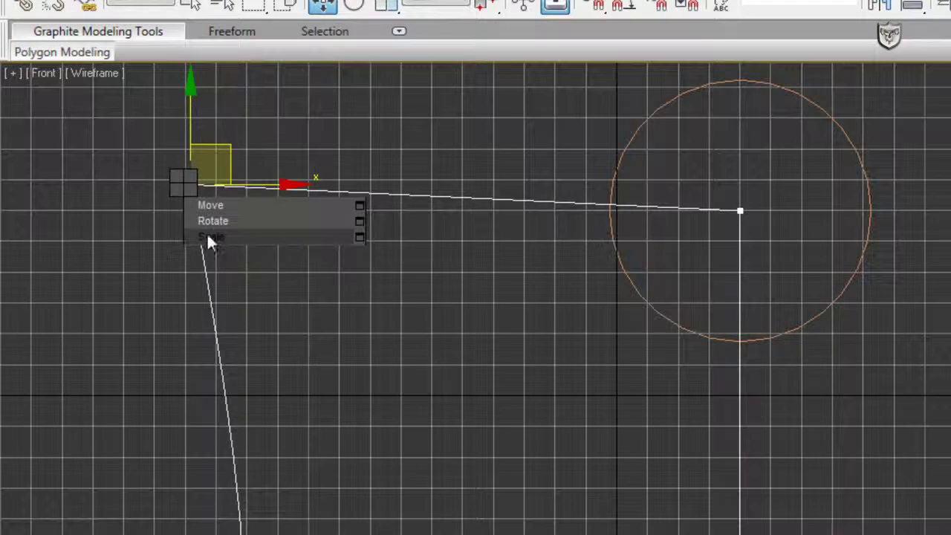
click(228, 212)
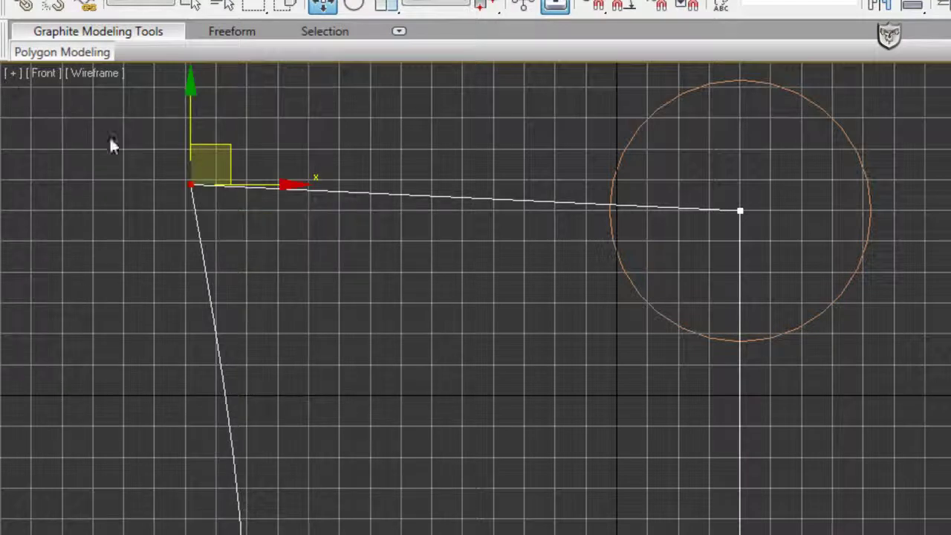
right_click(188, 182)
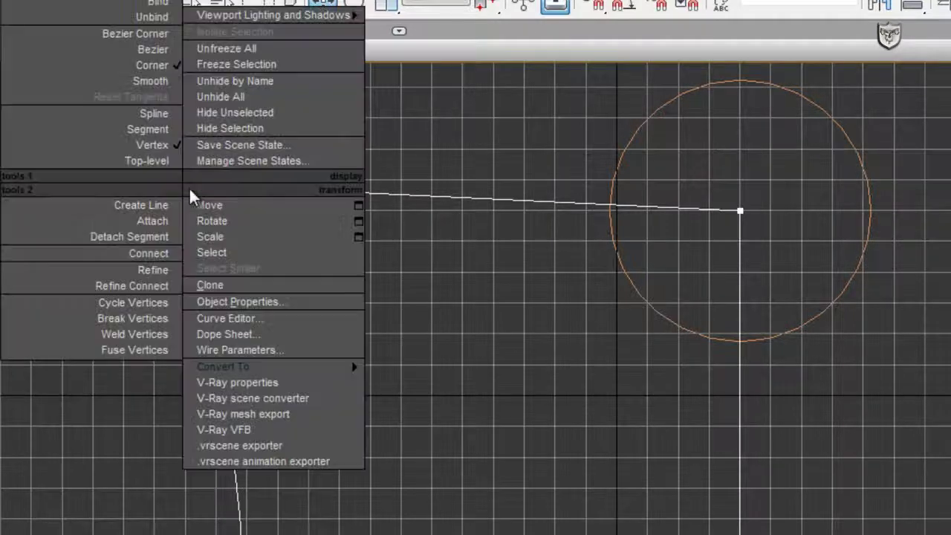
click(158, 82)
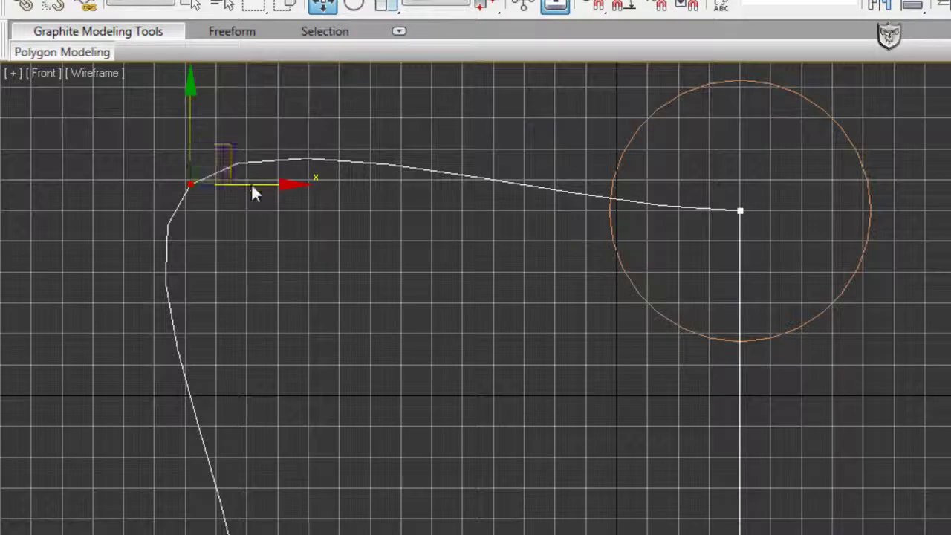
drag(215, 144, 263, 151)
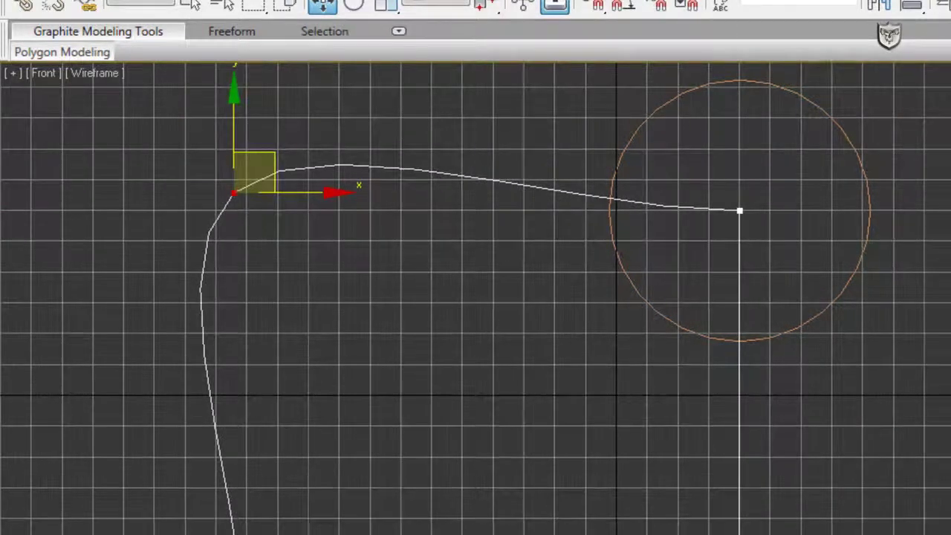
Look through the vertex geometry options and switch the Editable Spline to Segment level.
scroll(884, 253, up, 2)
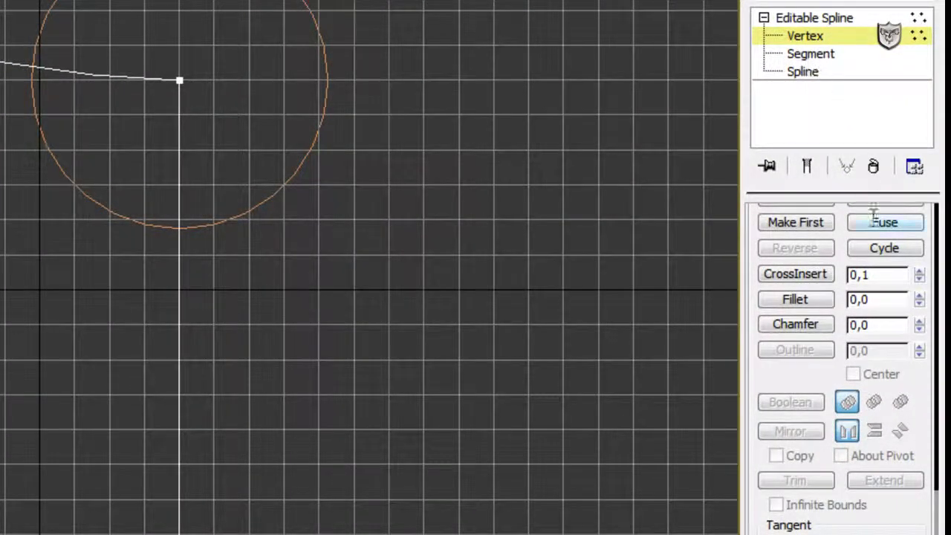
drag(925, 410, 938, 361)
drag(937, 394, 934, 484)
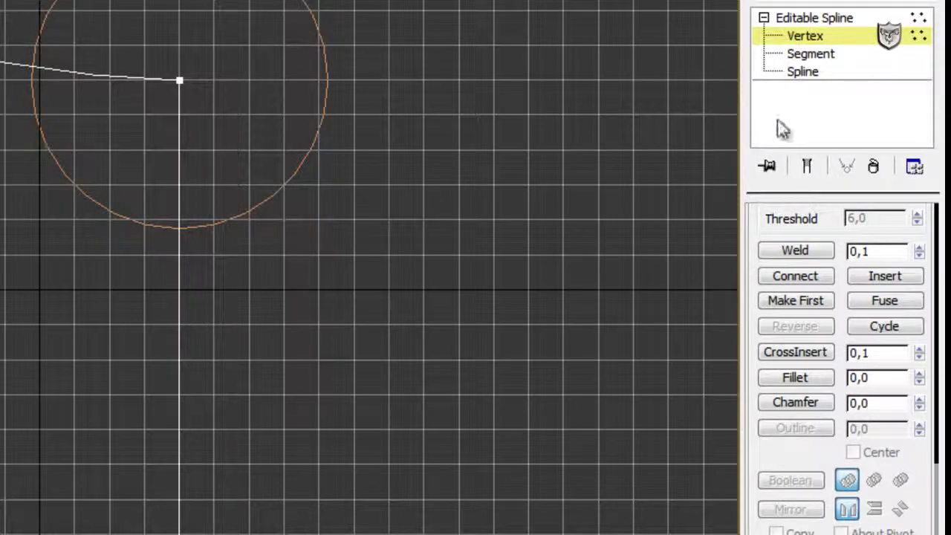
click(826, 58)
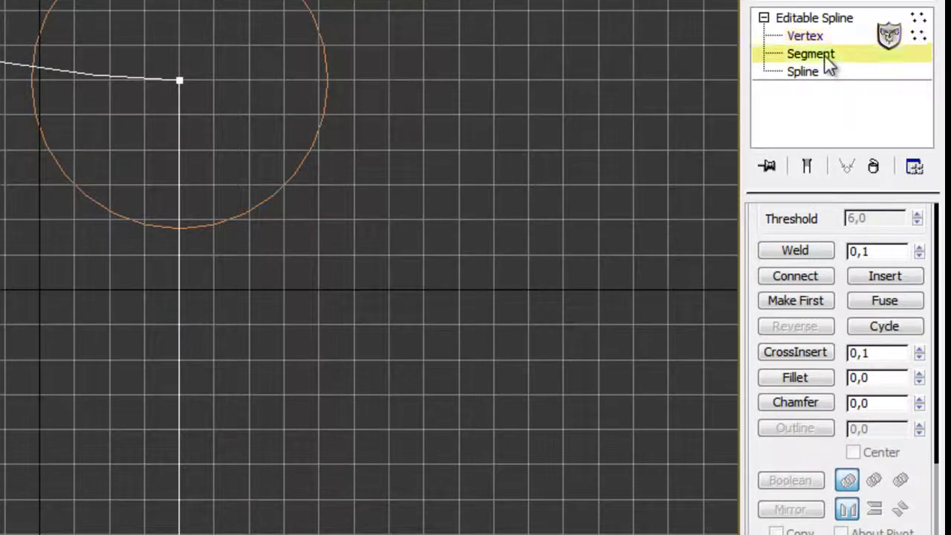
Look through the Segment-level geometry options, then switch the Editable Spline to Spline level and examine its Boolean options.
drag(925, 461, 925, 534)
scroll(887, 475, up, 2)
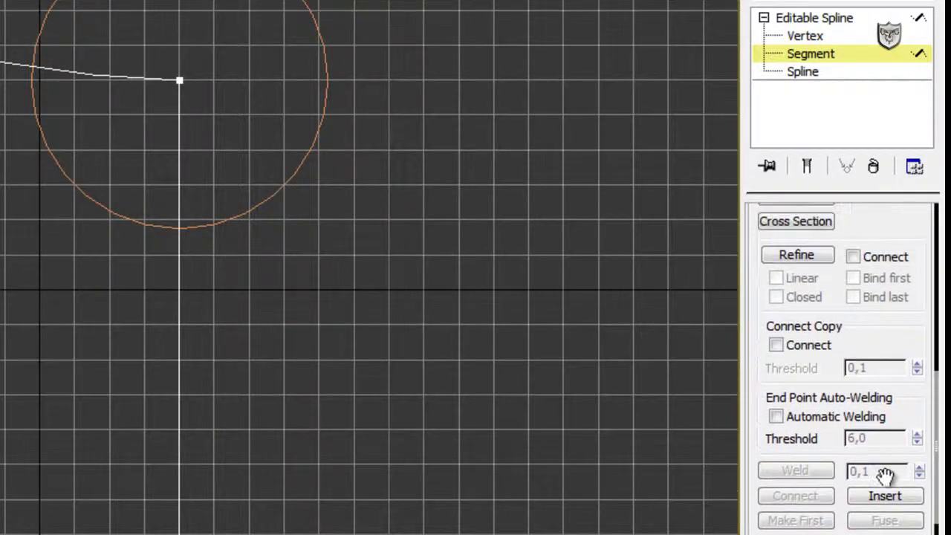
drag(904, 352, 898, 156)
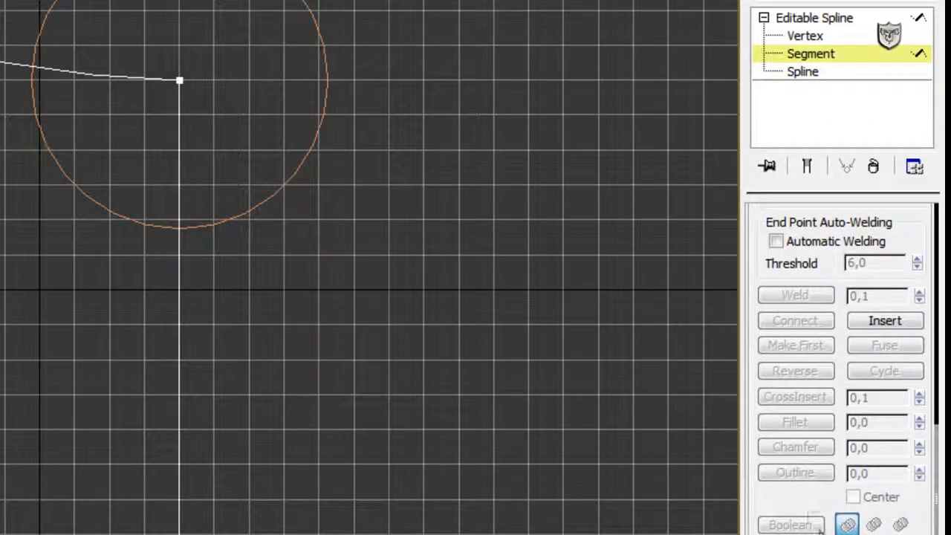
drag(806, 495, 807, 428)
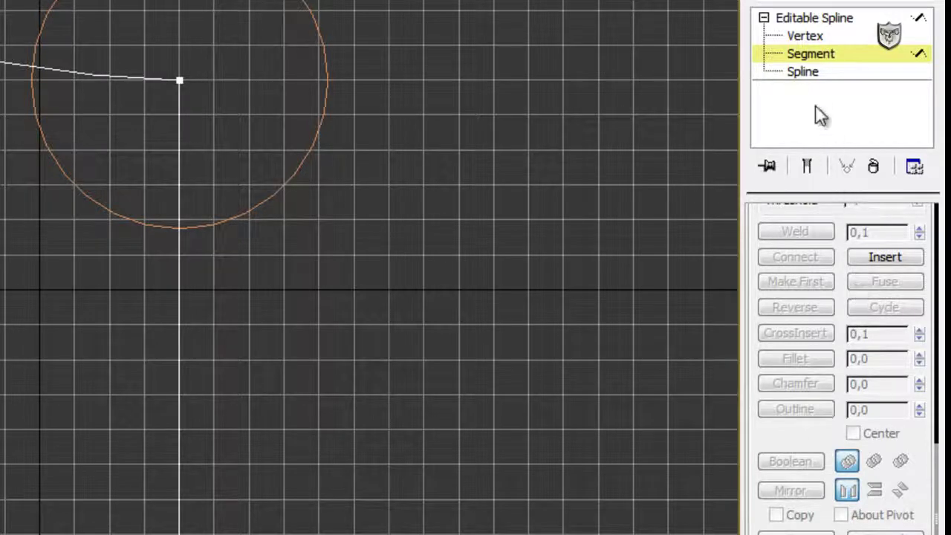
click(815, 79)
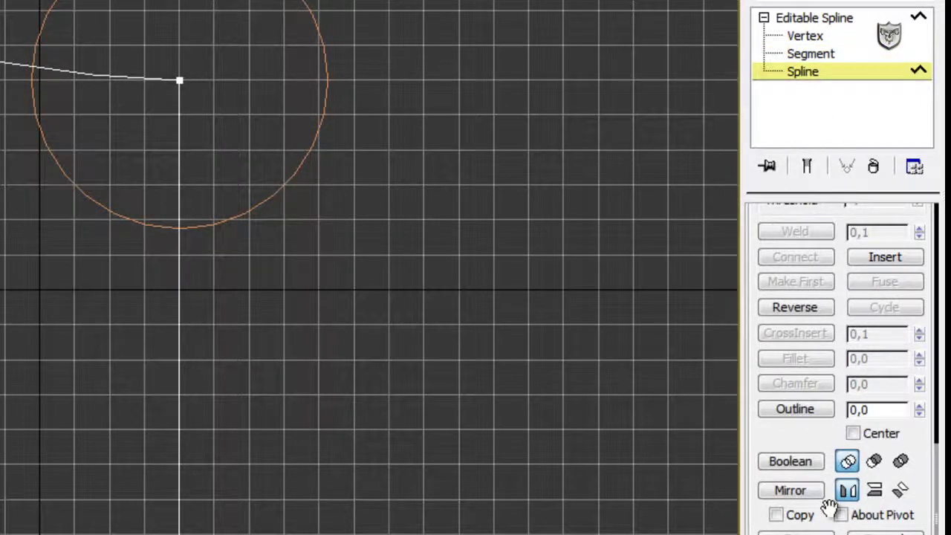
click(839, 459)
click(806, 463)
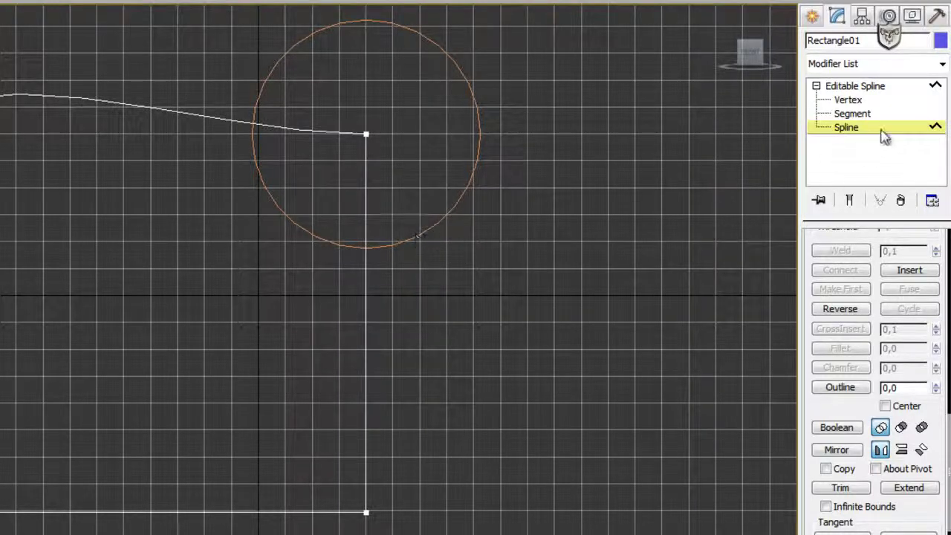
Leave the rectangle's sub-object level and convert the circle to an Editable Spline.
click(846, 87)
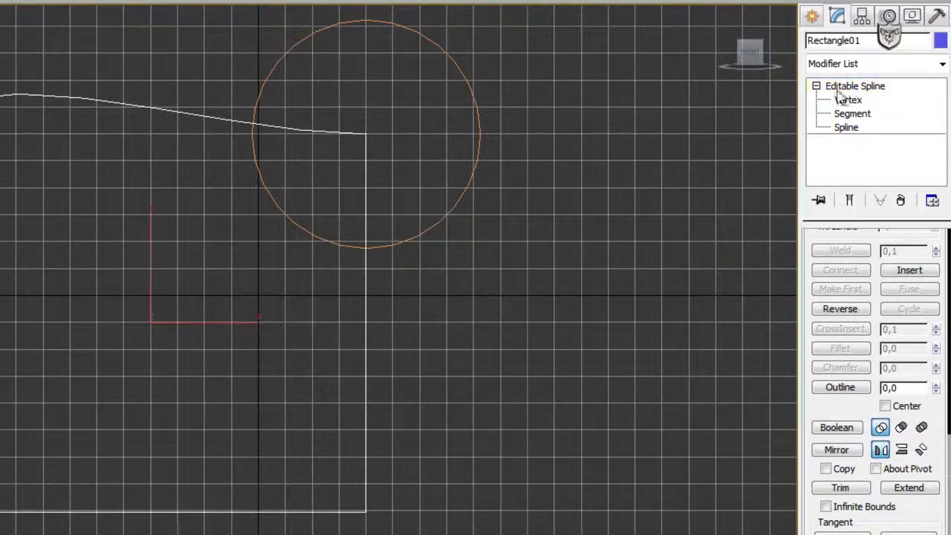
click(432, 228)
right_click(431, 223)
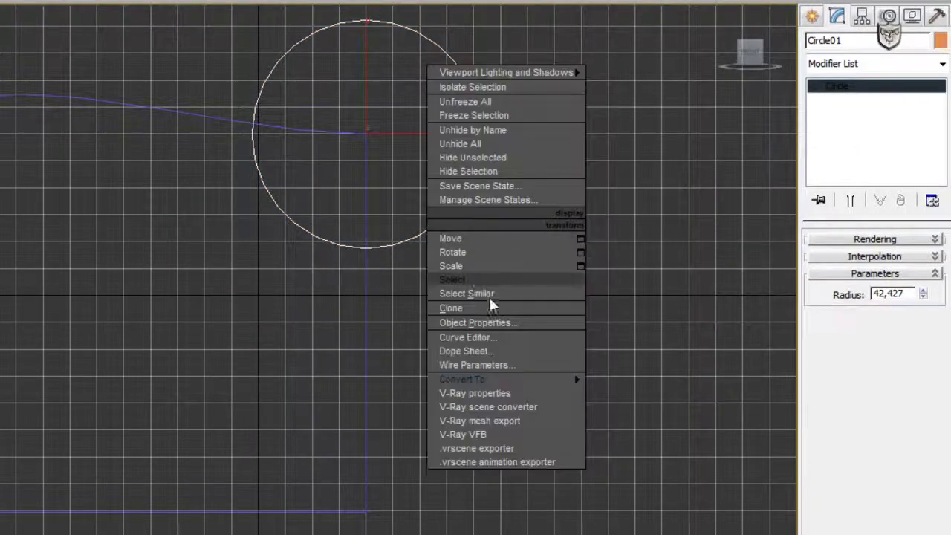
mouse_move(508, 380)
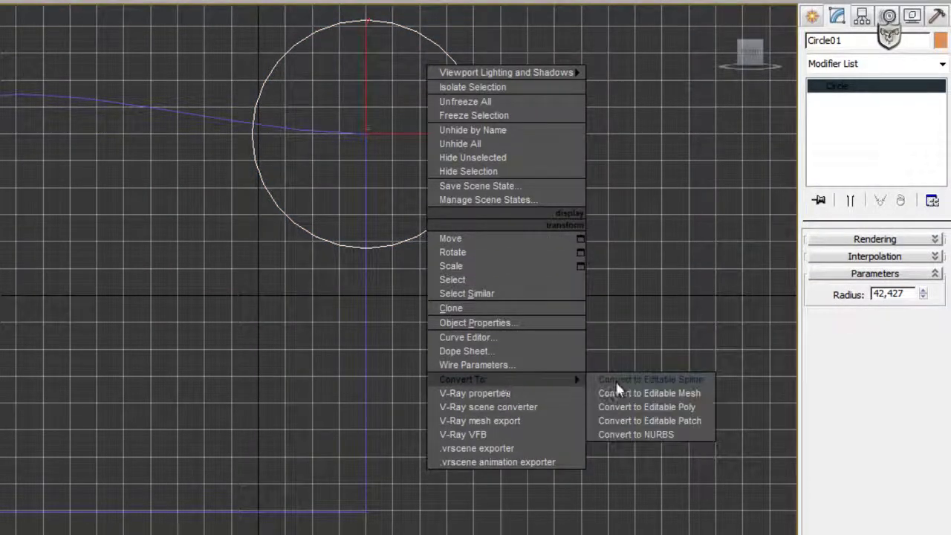
click(615, 380)
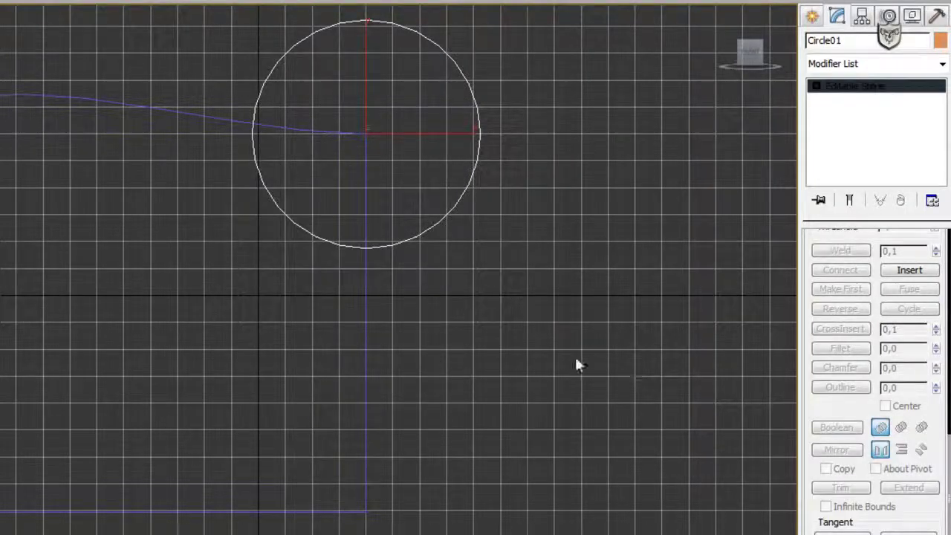
Select the rectangle and the circle in turn to check whether they are separate objects.
click(193, 112)
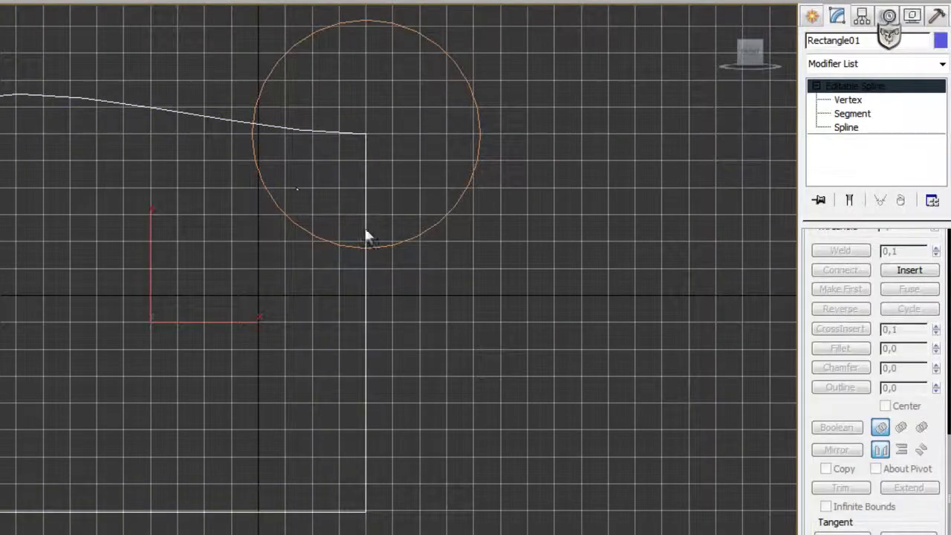
click(419, 228)
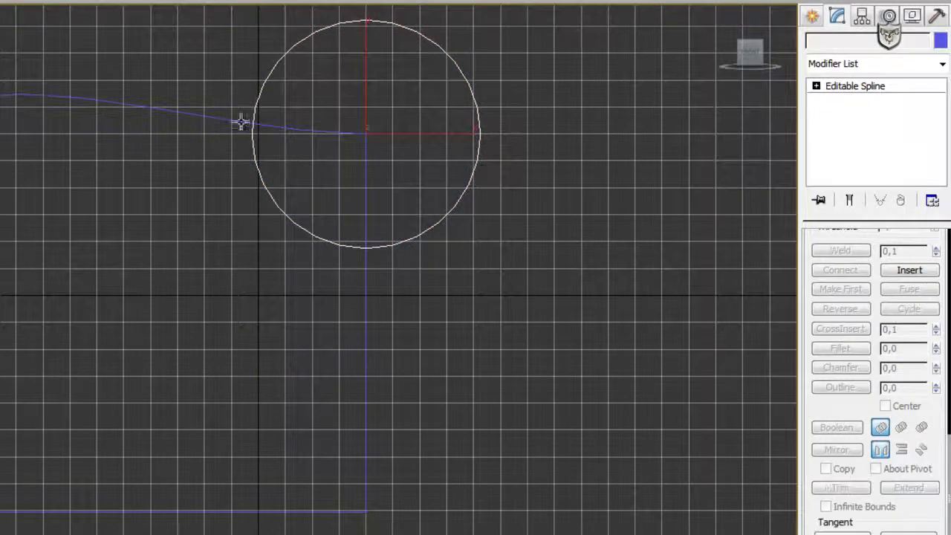
click(218, 118)
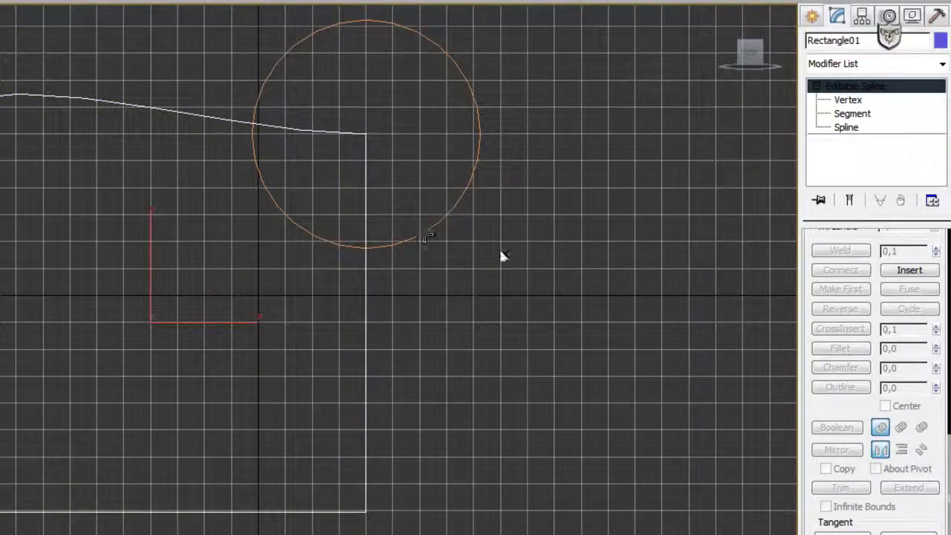
Select the circle and switch its Editable Spline to Spline level.
click(442, 215)
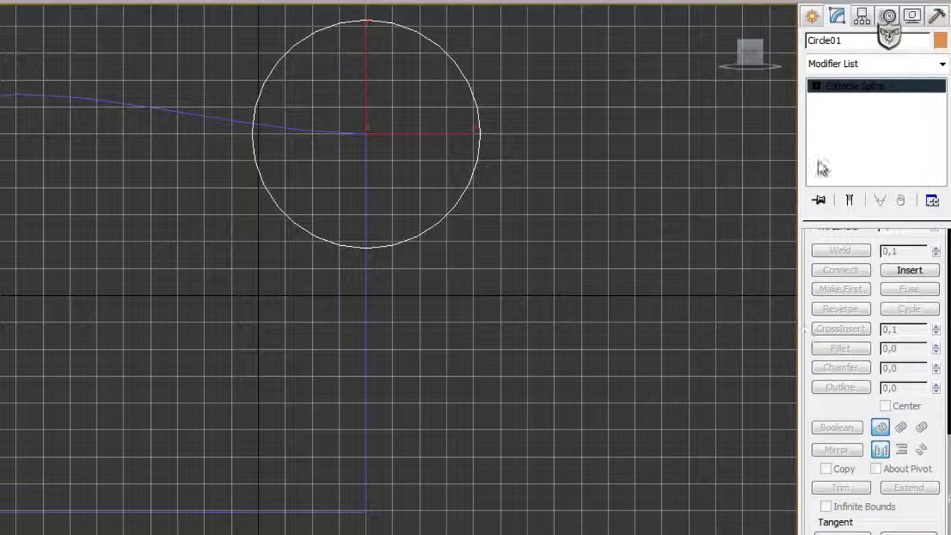
click(815, 87)
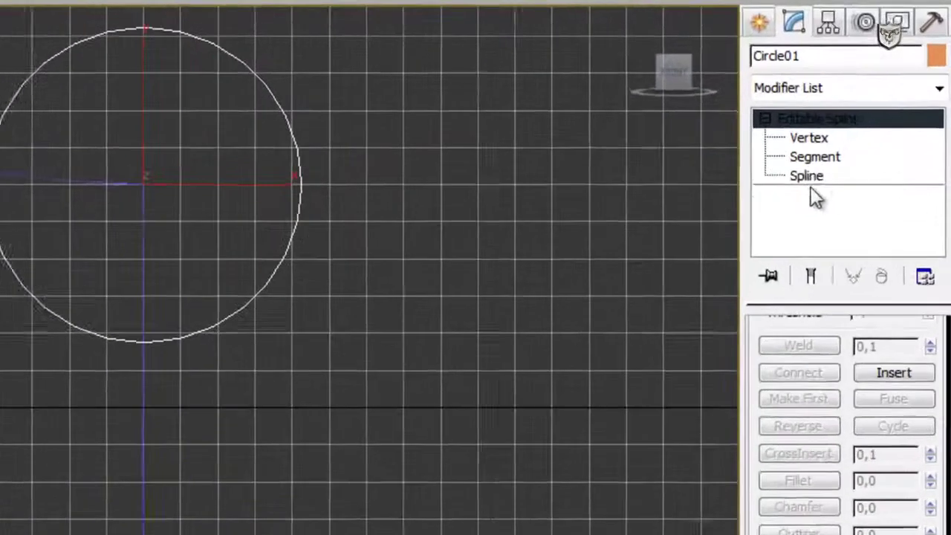
click(851, 132)
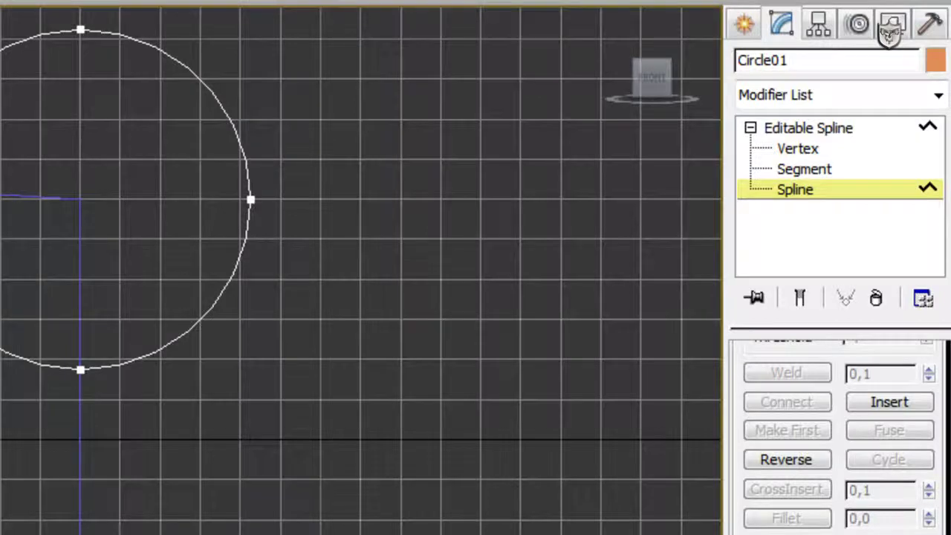
Attach the reshaped rectangle to the circle's Editable Spline with Attach, after checking and cancelling the Attach Multiple list.
scroll(839, 439, up, 5)
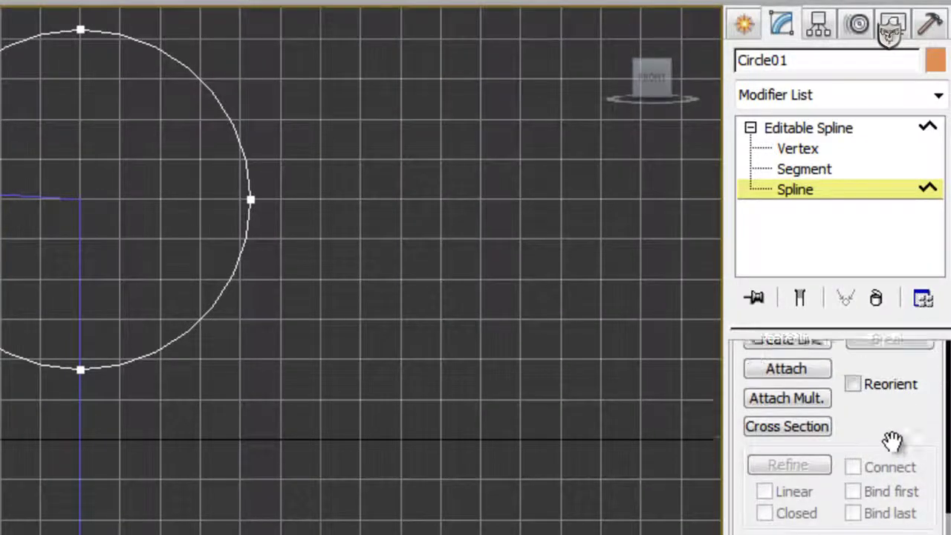
drag(891, 439, 887, 509)
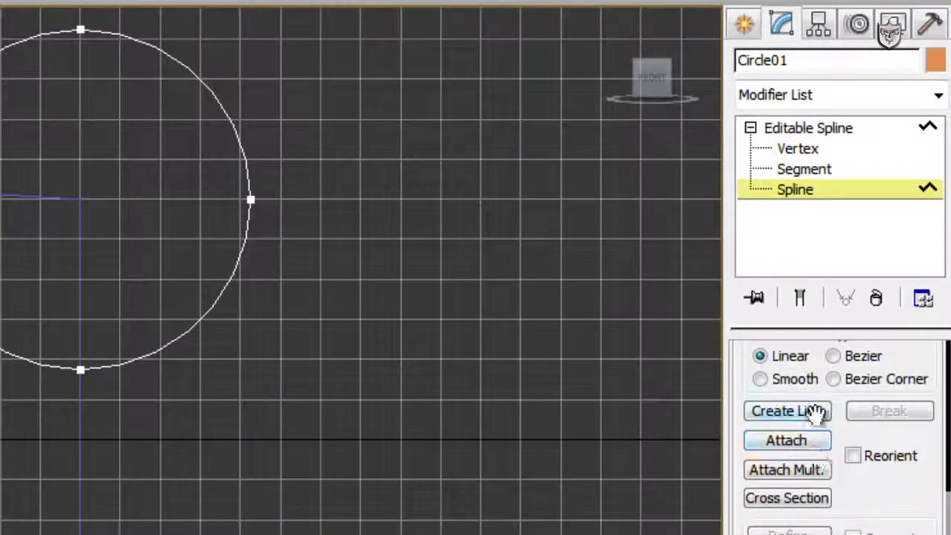
click(808, 470)
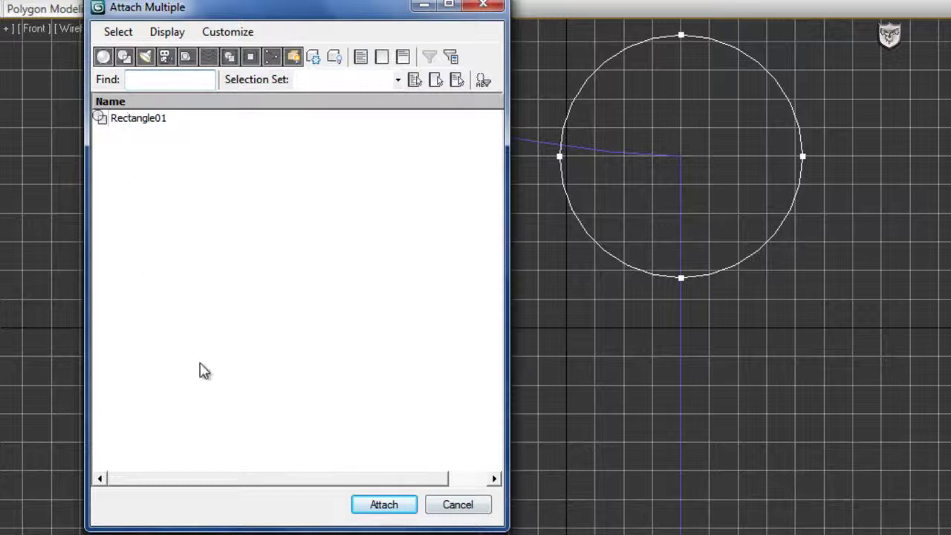
click(476, 508)
click(837, 331)
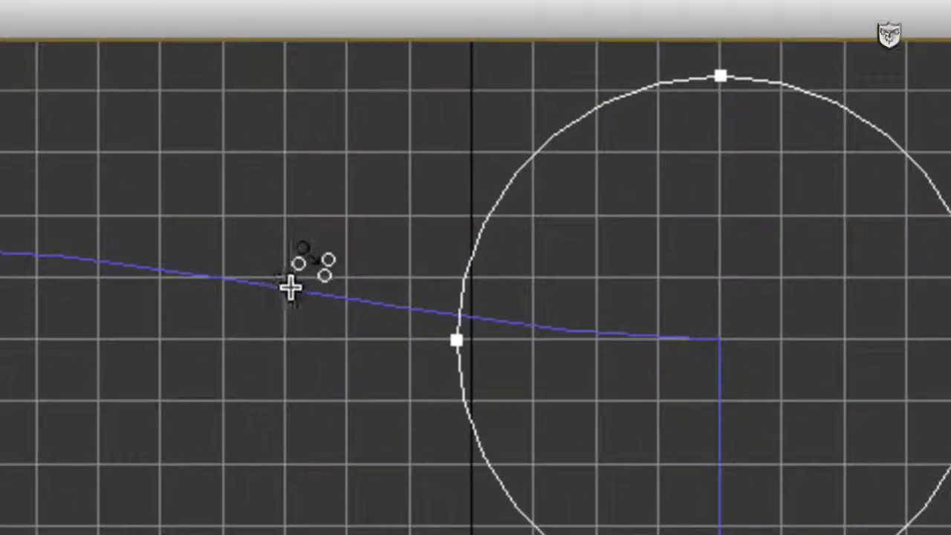
click(275, 288)
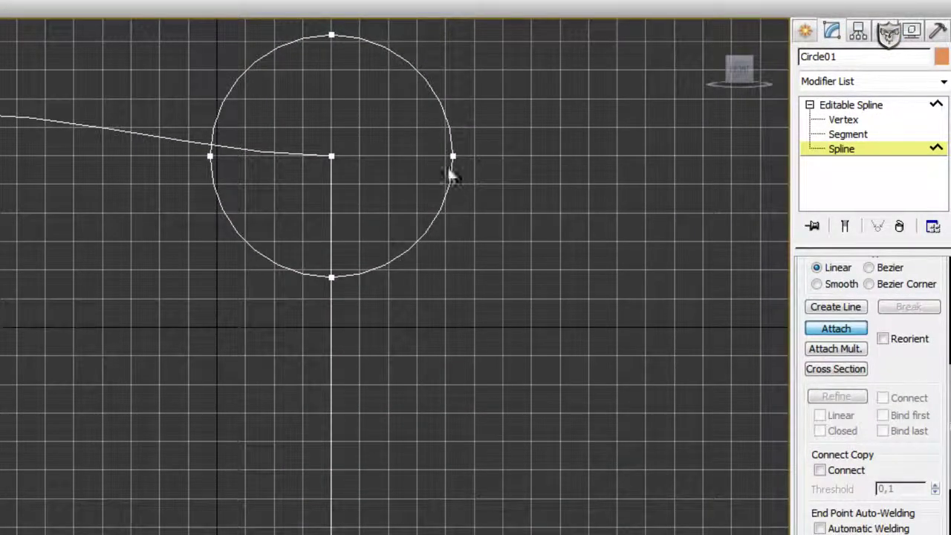
click(854, 156)
click(862, 151)
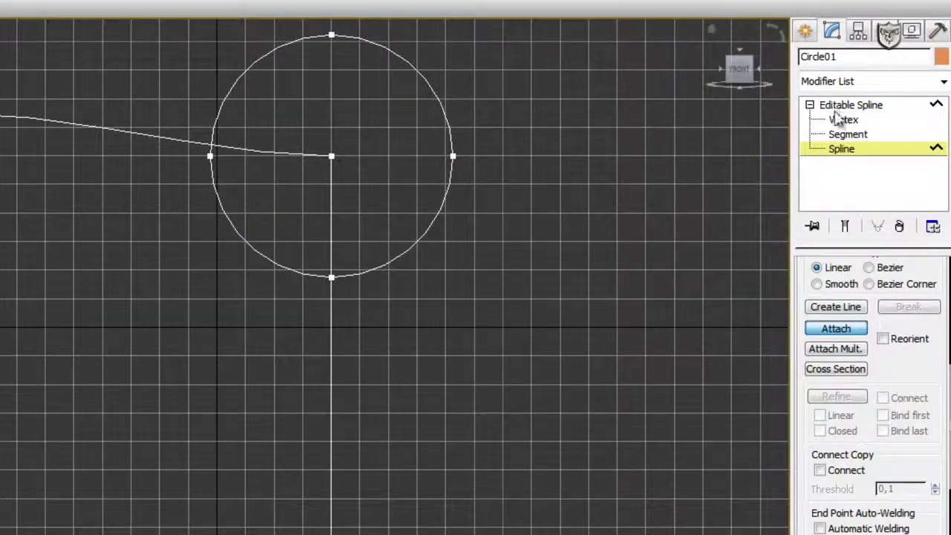
click(851, 152)
click(847, 152)
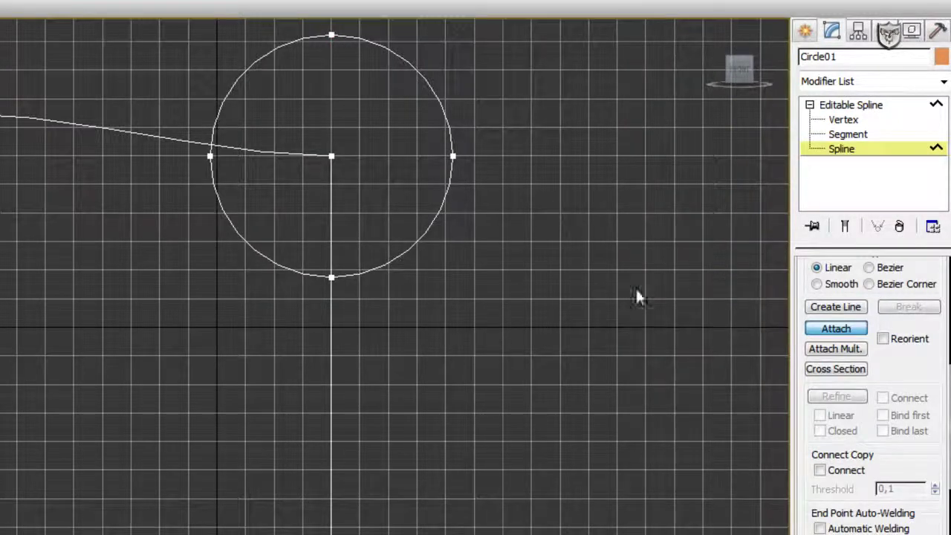
right_click(717, 310)
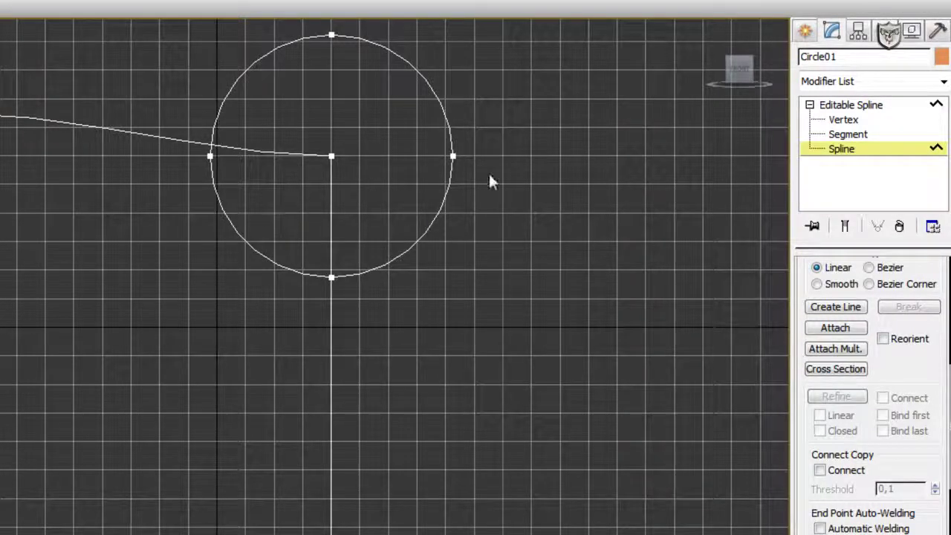
Select the circle and rectangle splines in turn within the attached shape and look over the Spline-level options.
click(410, 248)
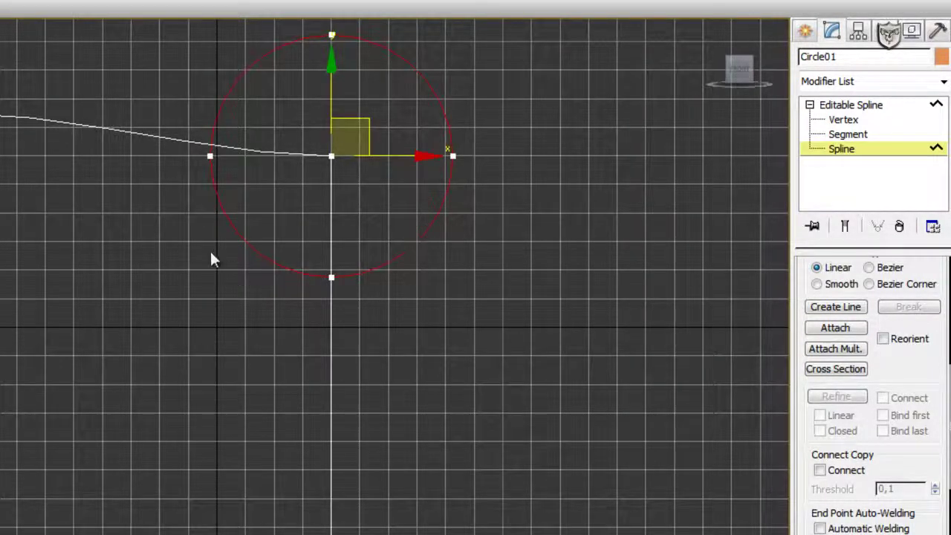
click(153, 134)
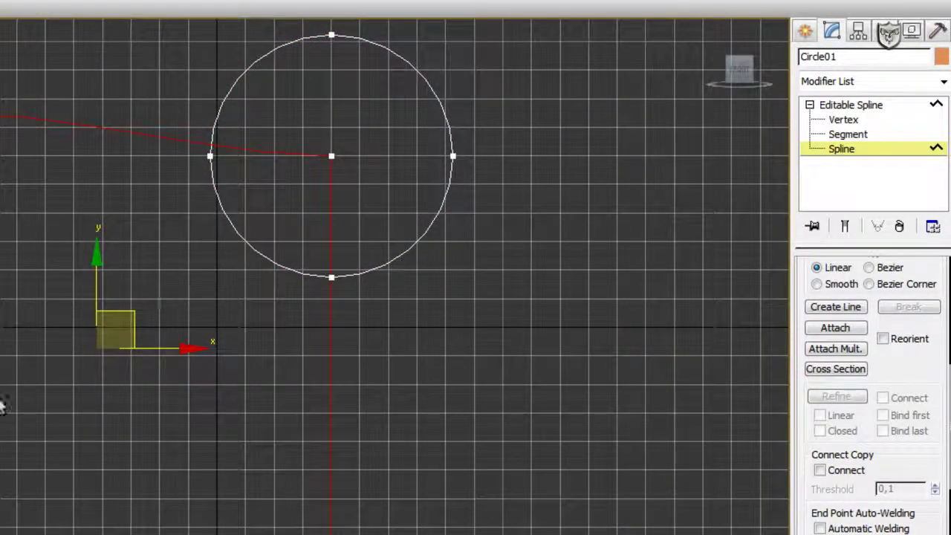
click(404, 249)
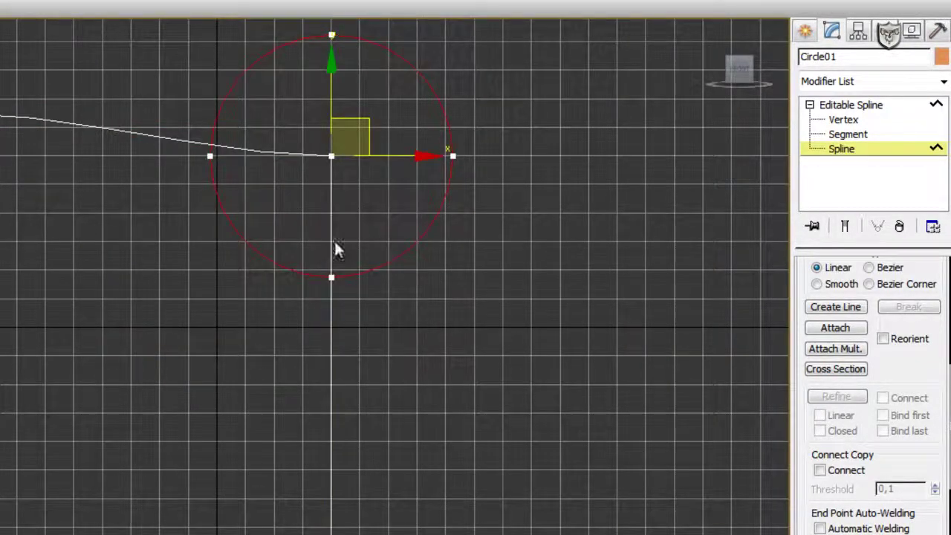
click(172, 138)
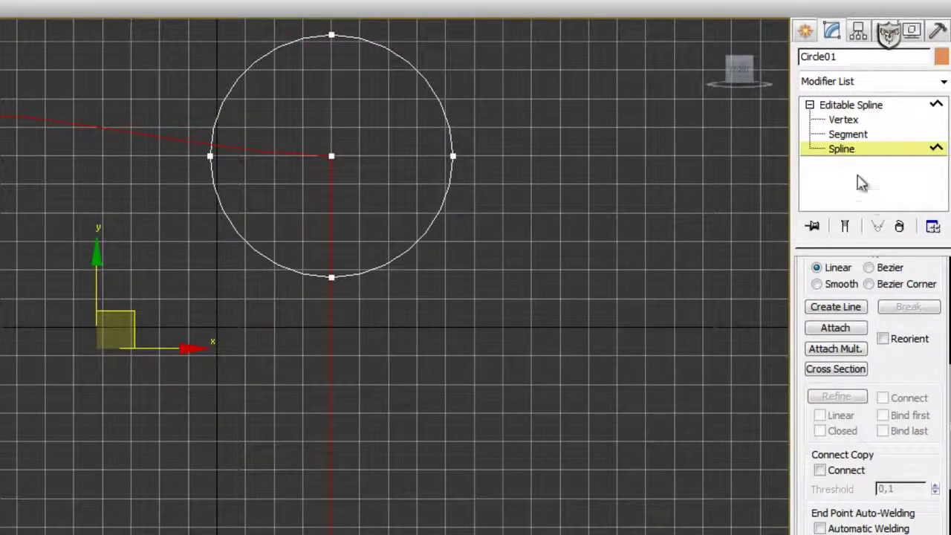
drag(934, 466, 936, 324)
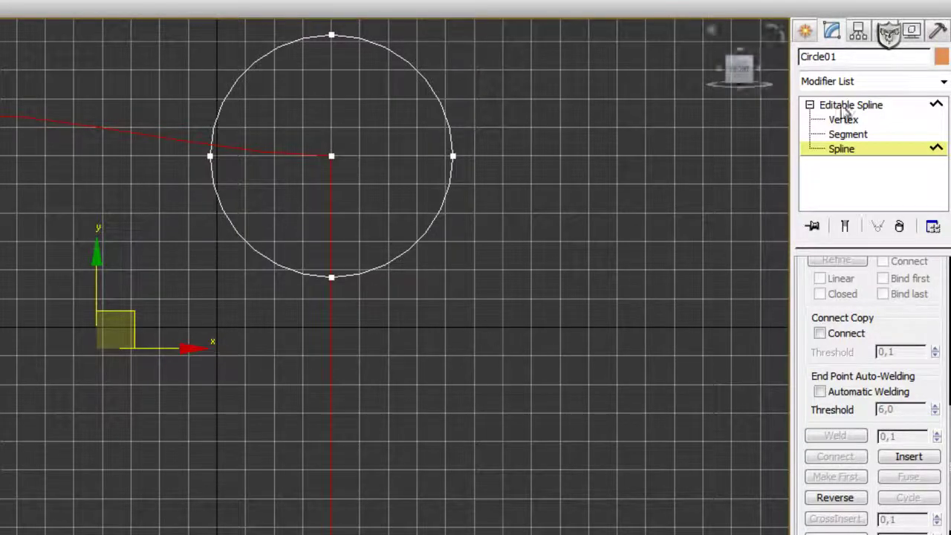
click(814, 105)
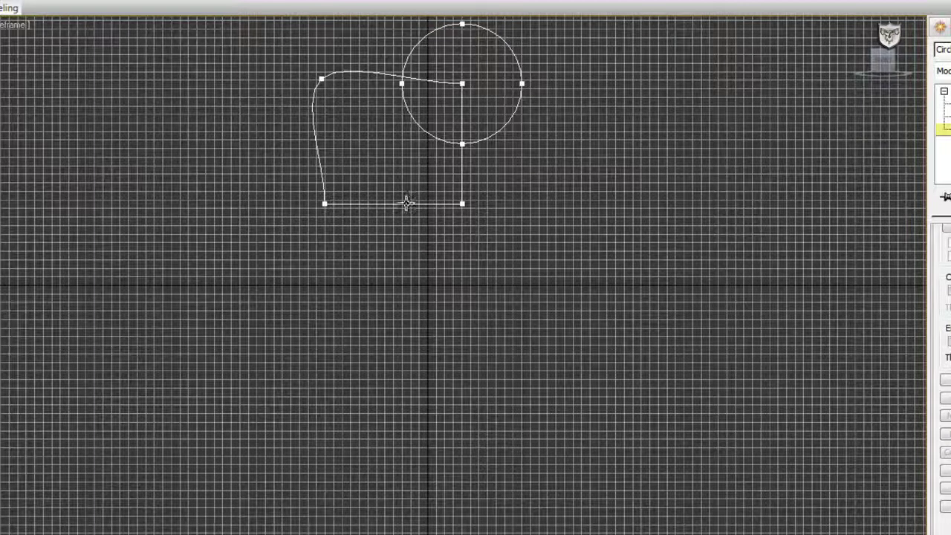
click(409, 205)
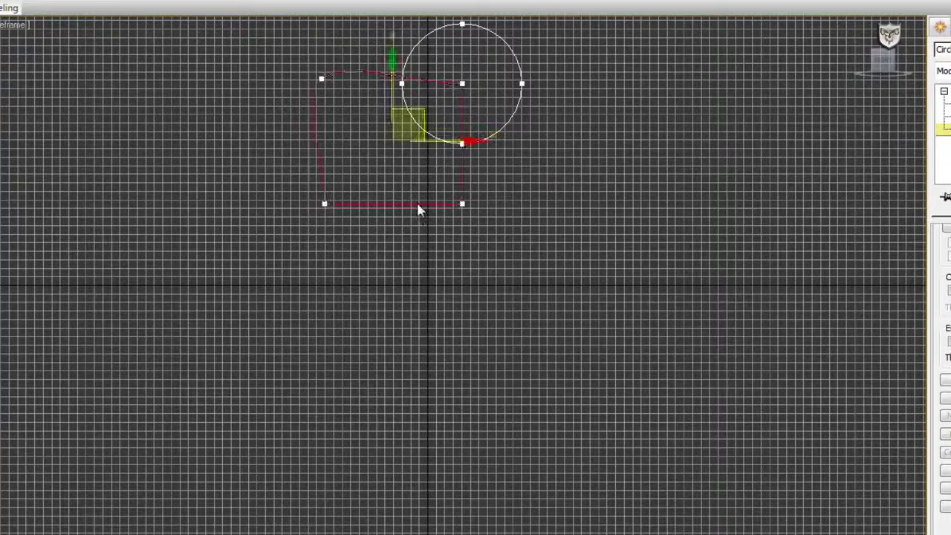
Leave the sub-object level and clone the combined shape straight downward as 2 independent copies, spaced below the original.
key(ctrl+b)
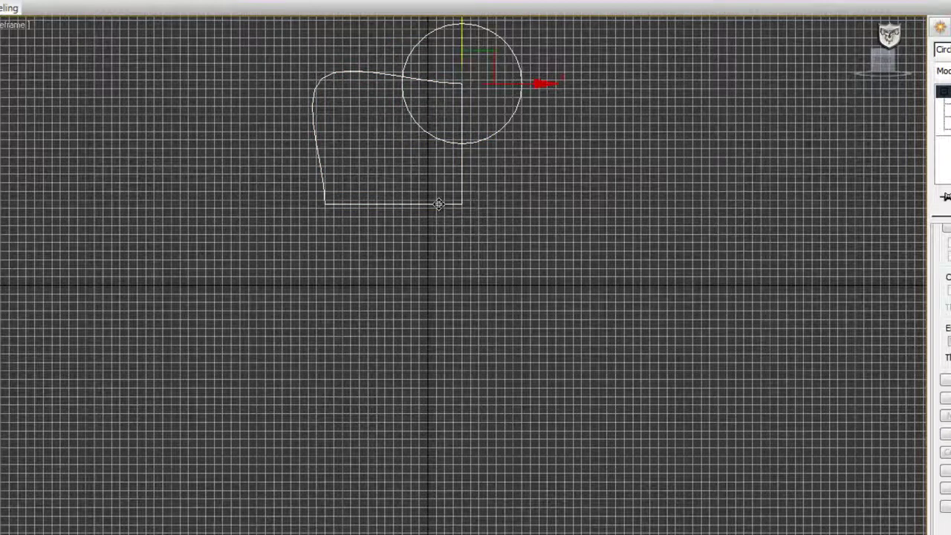
shift+drag(462, 46, 454, 238)
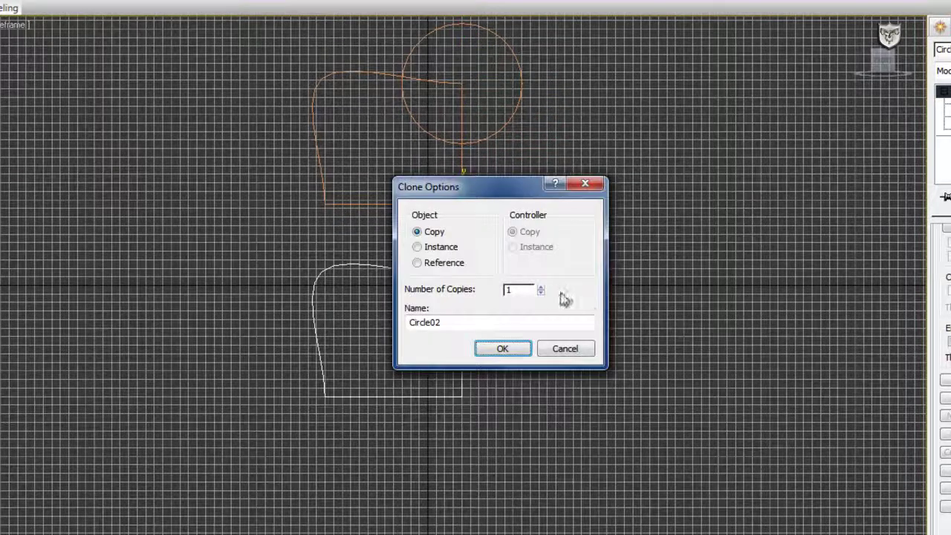
drag(462, 197, 495, 186)
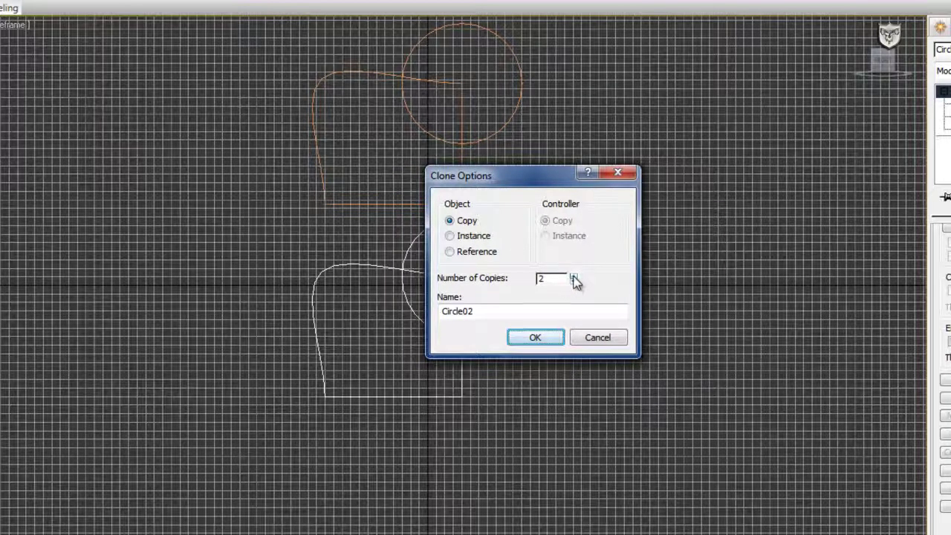
click(547, 341)
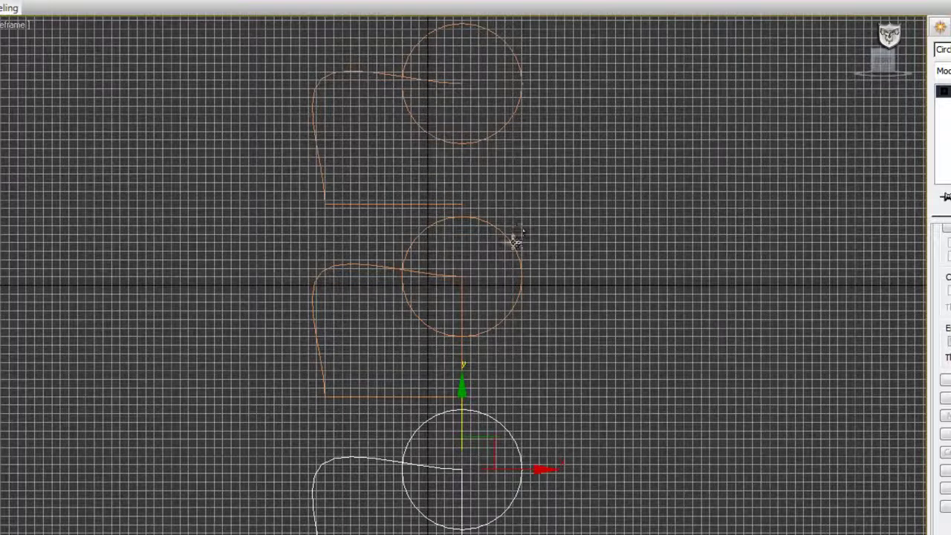
scroll(522, 301, down, 1)
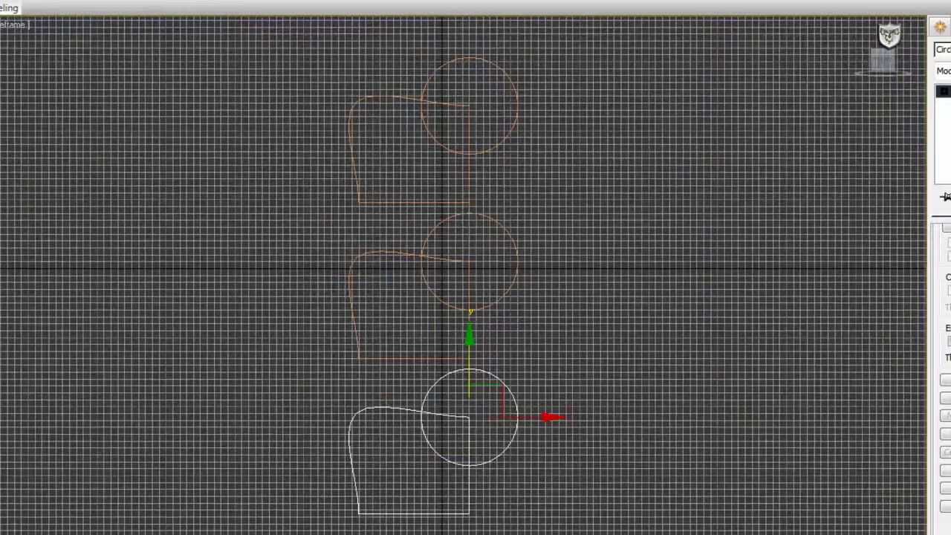
Hide the grid in the Front viewport and switch the original combined shape to Spline level.
click(0, 24)
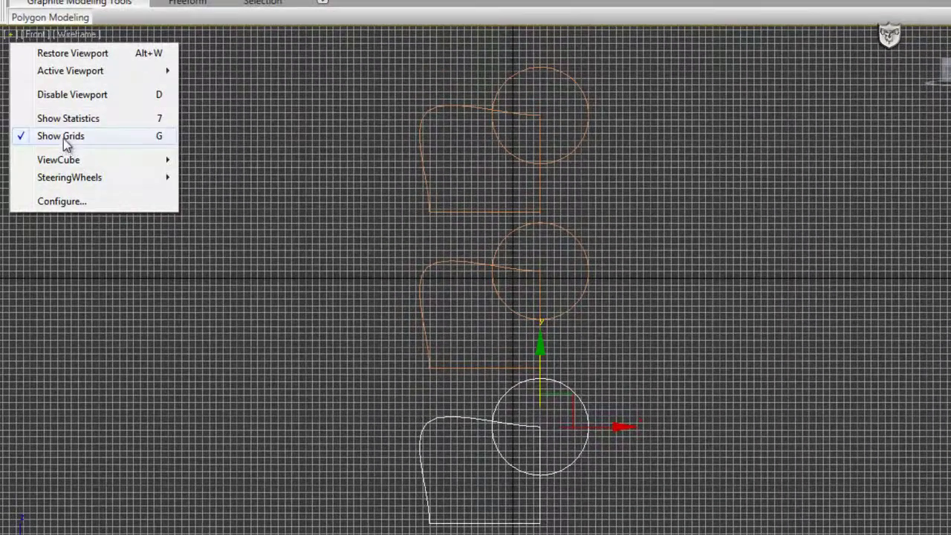
click(63, 138)
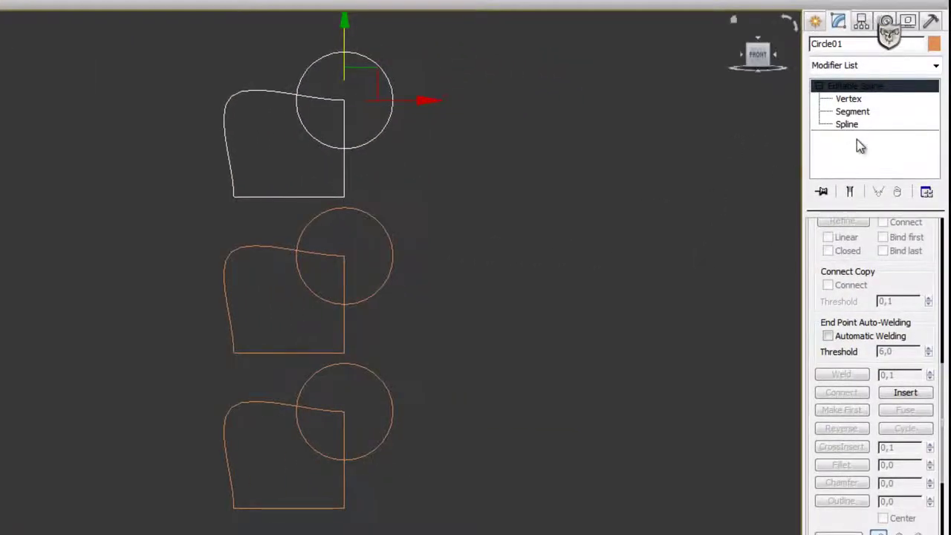
click(847, 124)
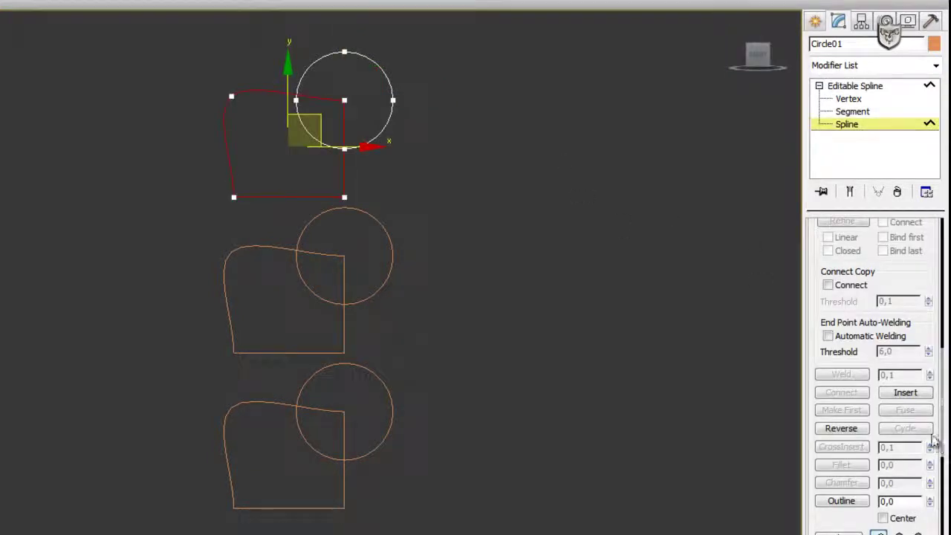
Merge the original shape's rectangle spline with its circle using Boolean Union, and leave the sub-object level.
drag(935, 439, 928, 239)
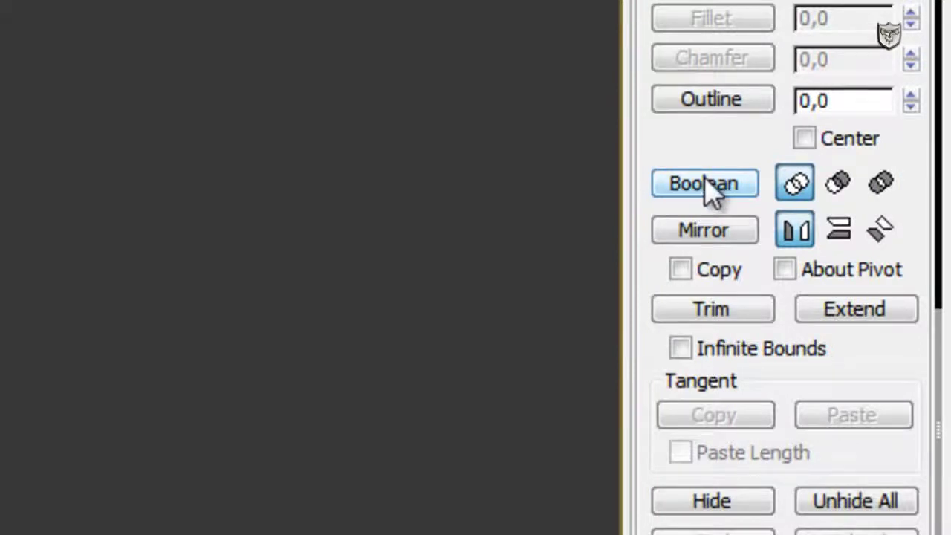
click(717, 197)
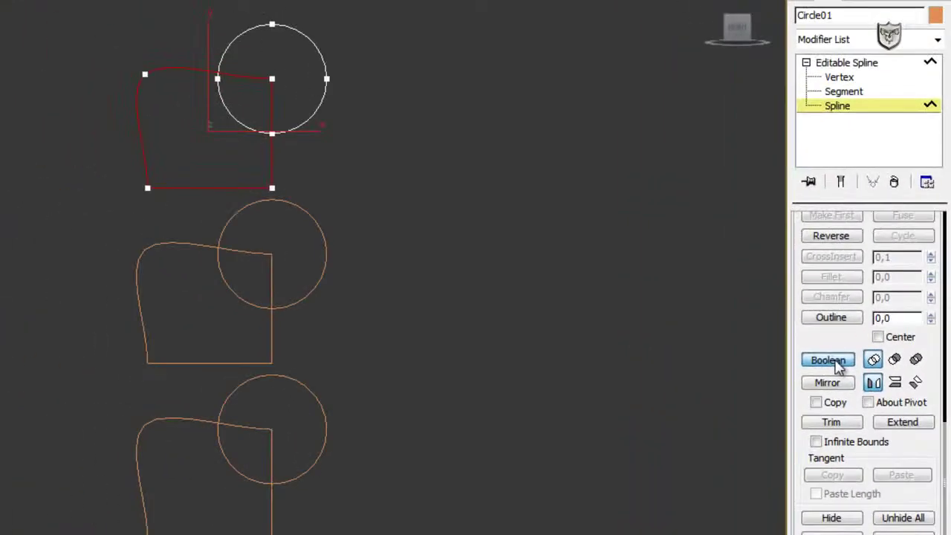
click(320, 55)
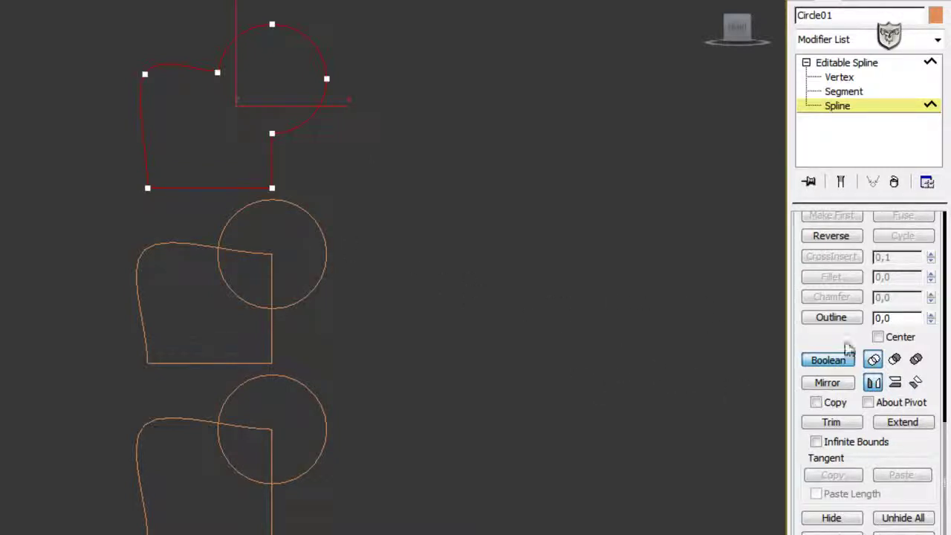
click(845, 63)
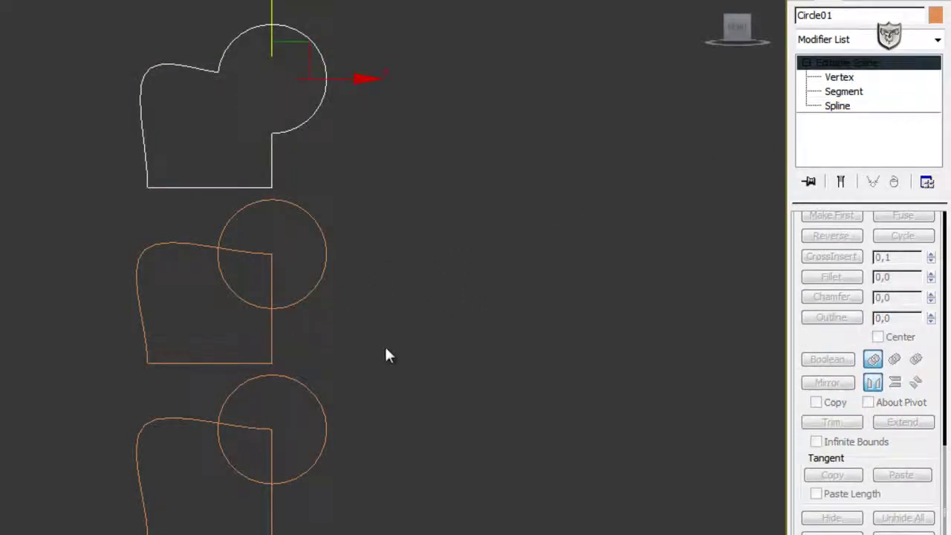
Select the middle copy, switch it to Spline level and set the Boolean operation to Subtraction.
click(264, 364)
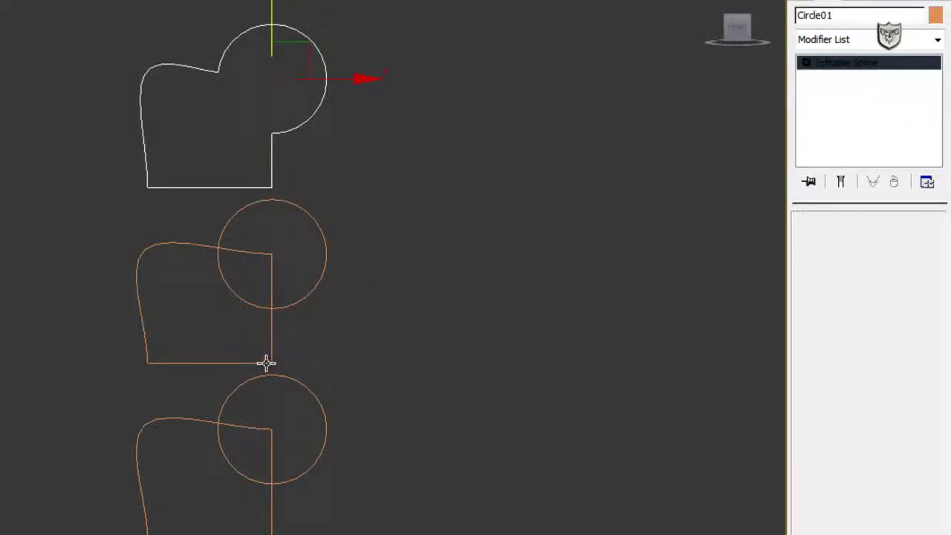
click(806, 64)
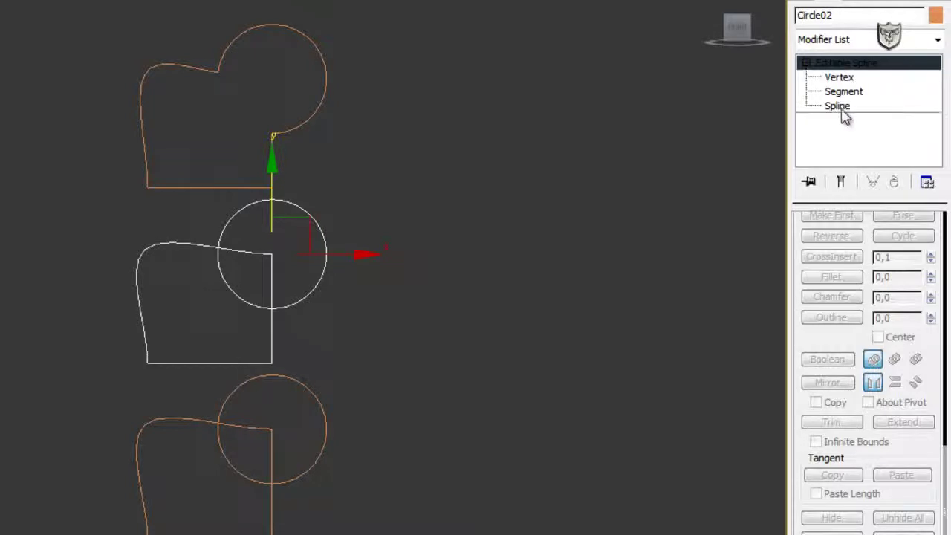
click(839, 107)
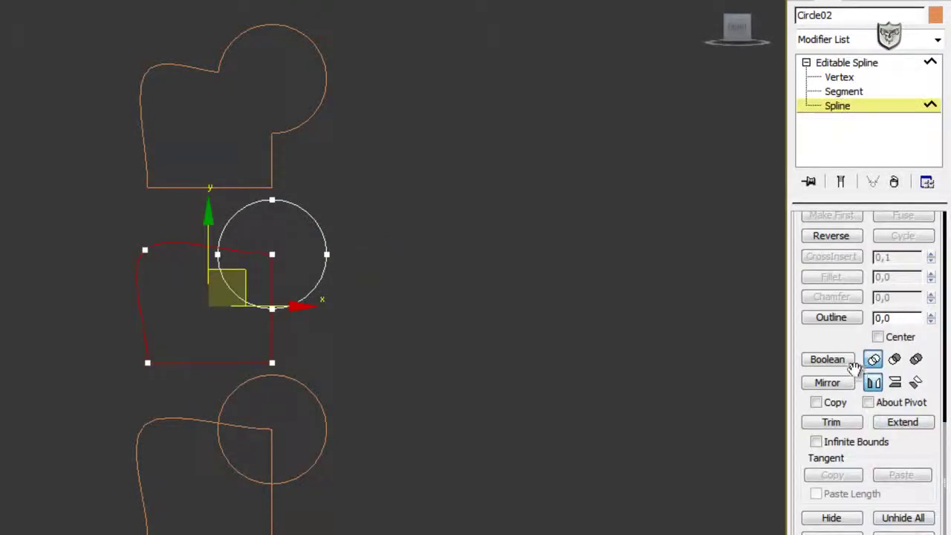
click(895, 359)
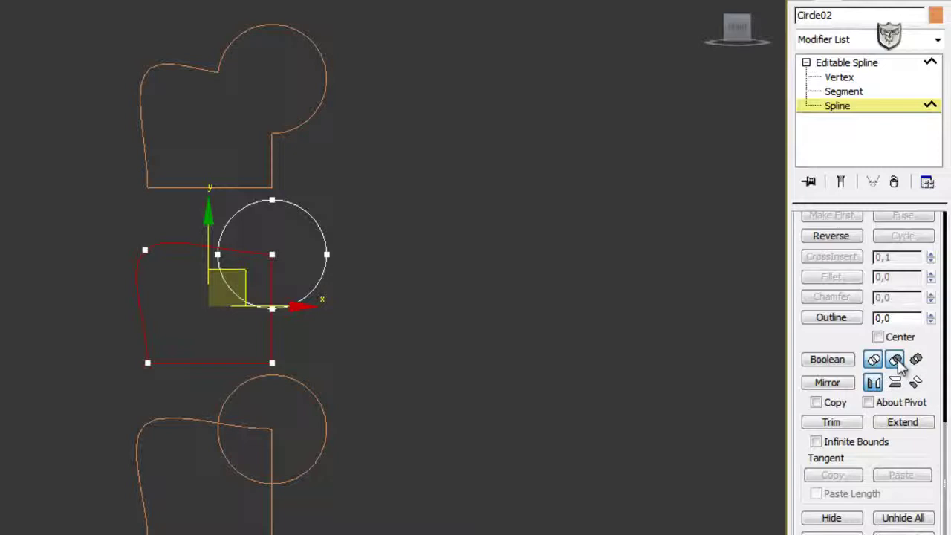
click(896, 361)
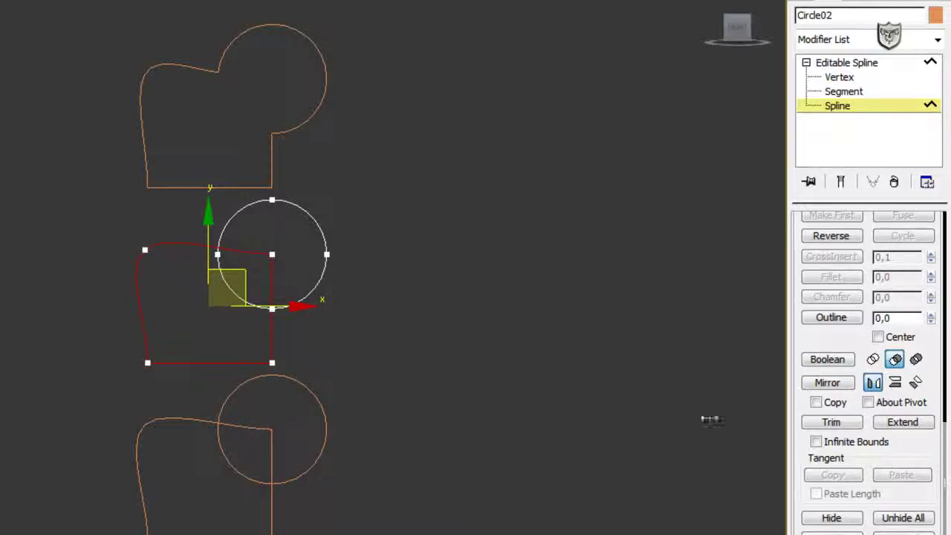
Try subtracting the circle from the middle shape's rectangle spline with Boolean, and undo it.
click(829, 362)
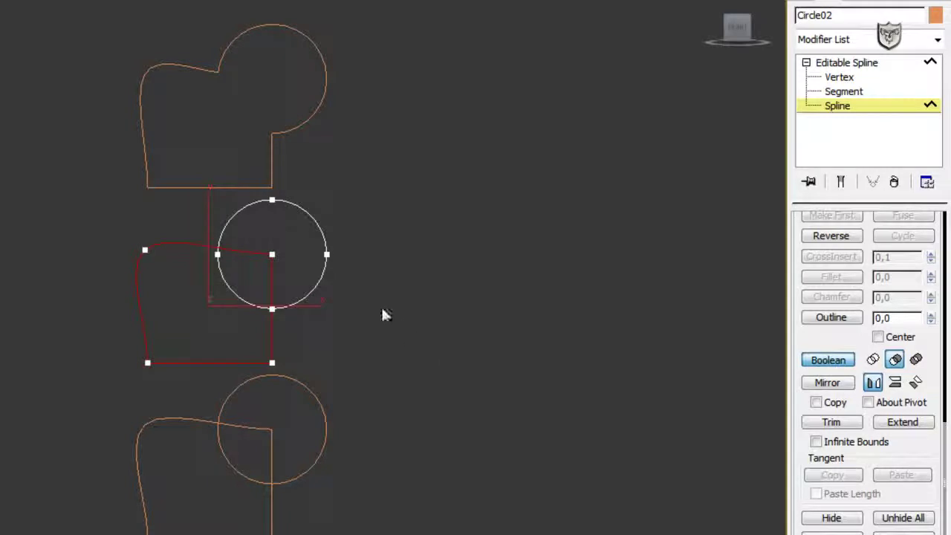
click(321, 277)
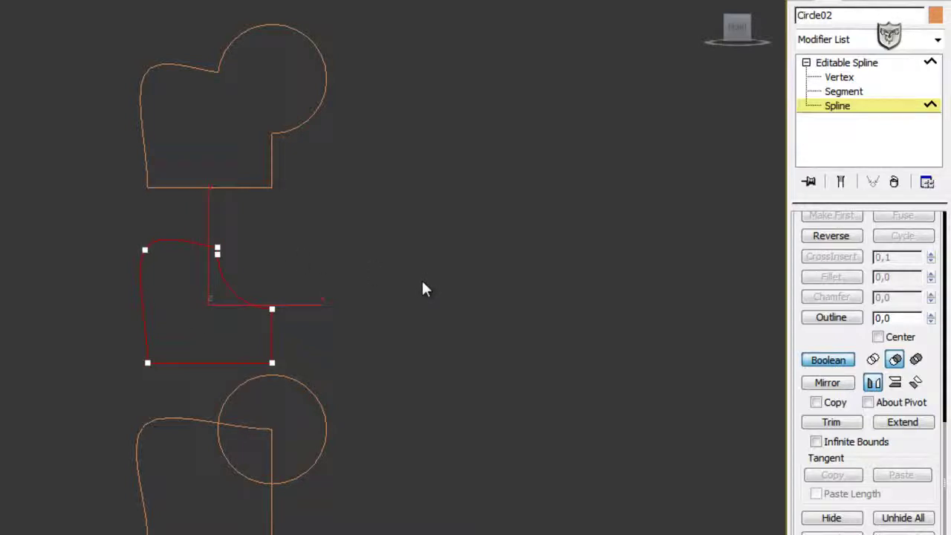
key(ctrl+z)
click(827, 360)
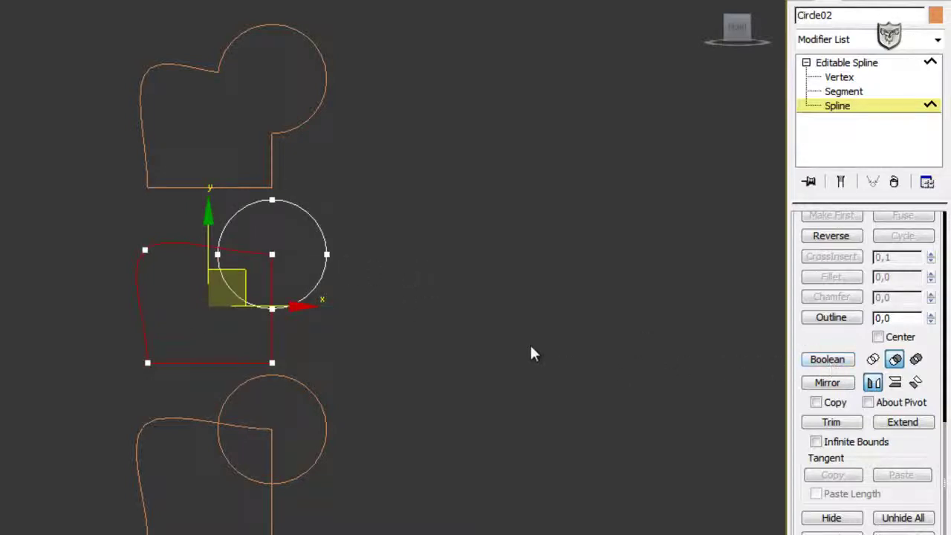
Try the reverse Boolean subtraction, cutting the rectangle spline out of the middle shape's circle, and undo back to the rectangle selection.
click(319, 279)
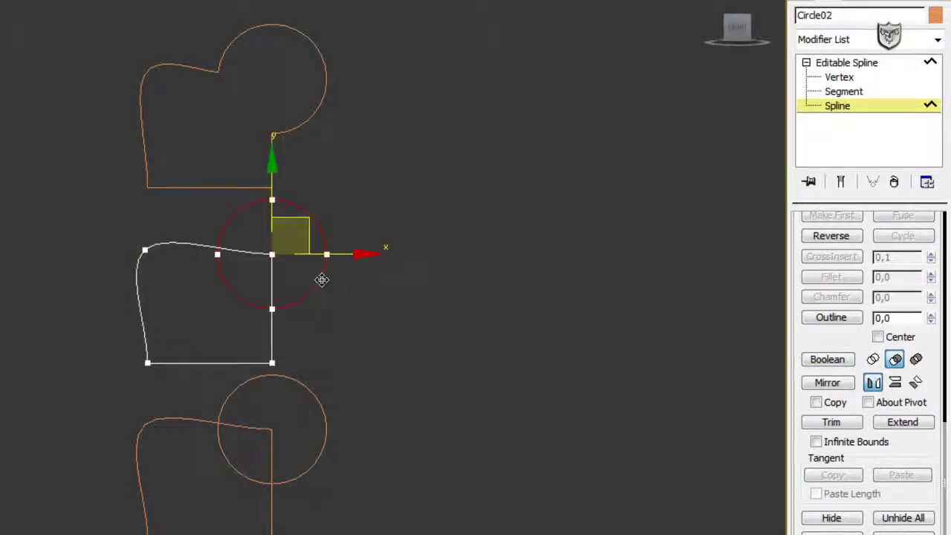
click(840, 361)
click(233, 361)
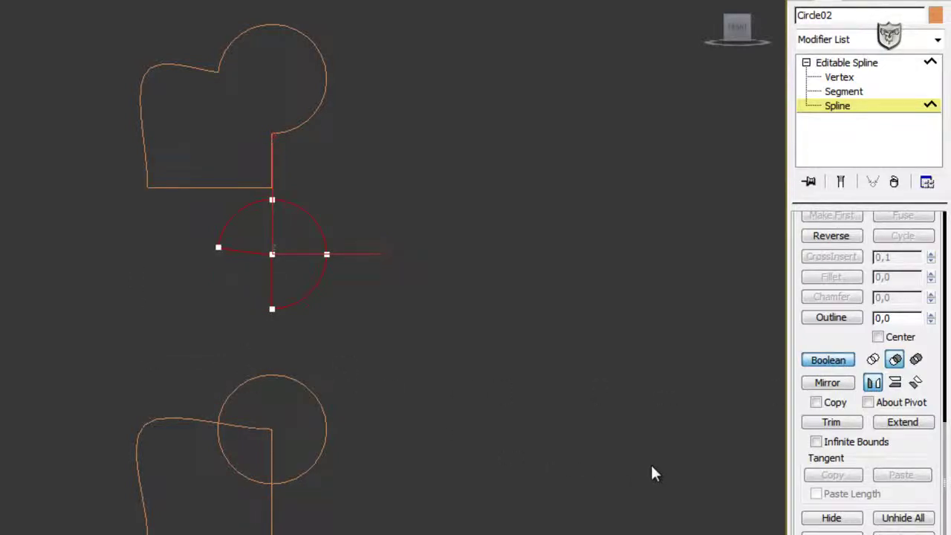
key(ctrl+z)
key(ctrl+z)
key(ctrl+z)
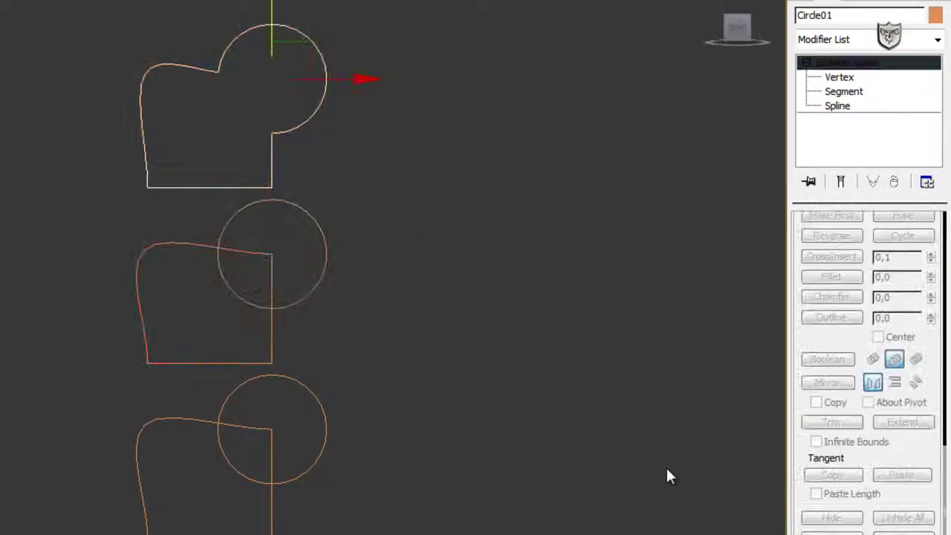
key(ctrl+z)
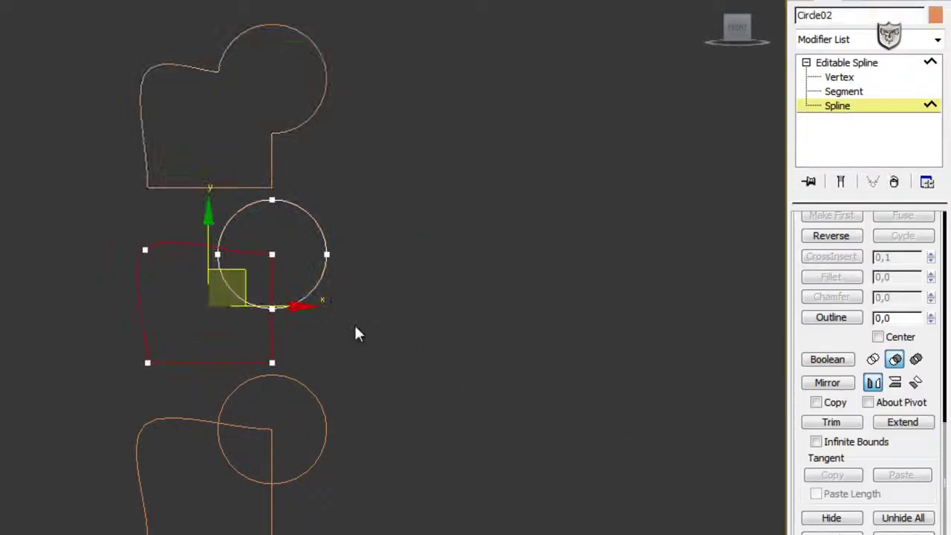
Subtract the circle from the middle shape's selected rectangle spline with Boolean, and leave the sub-object level.
click(828, 359)
click(324, 280)
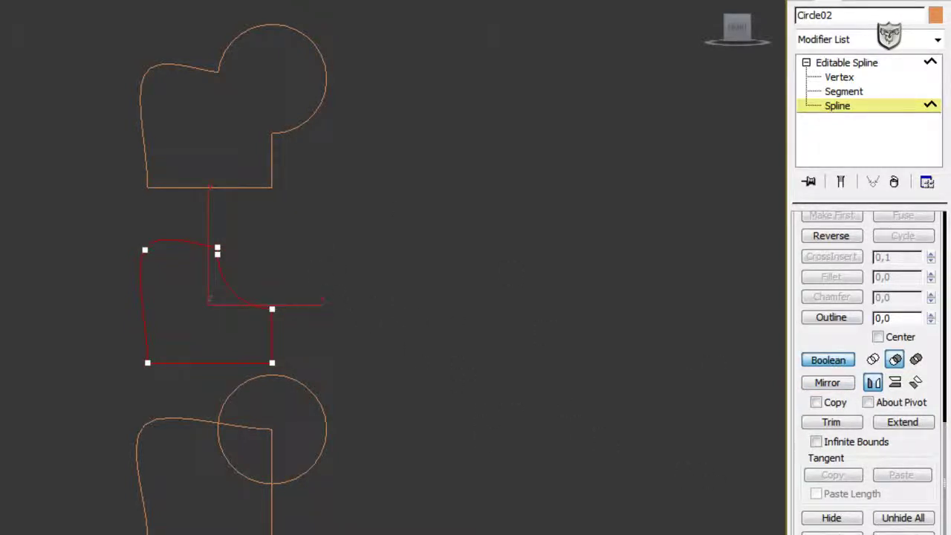
click(856, 64)
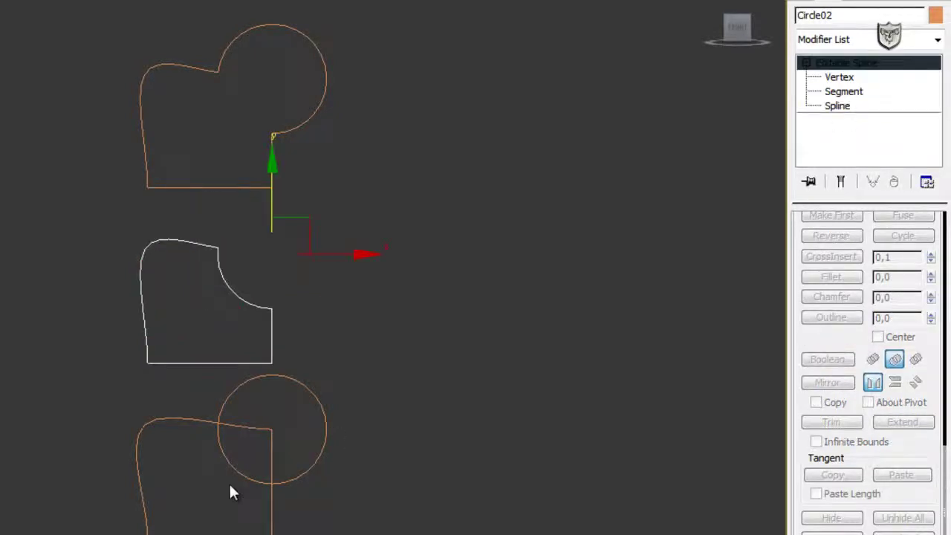
In the lowest copy, reduce the rectangle spline and circle to their overlap with Boolean Intersection, and leave the sub-object level.
click(269, 481)
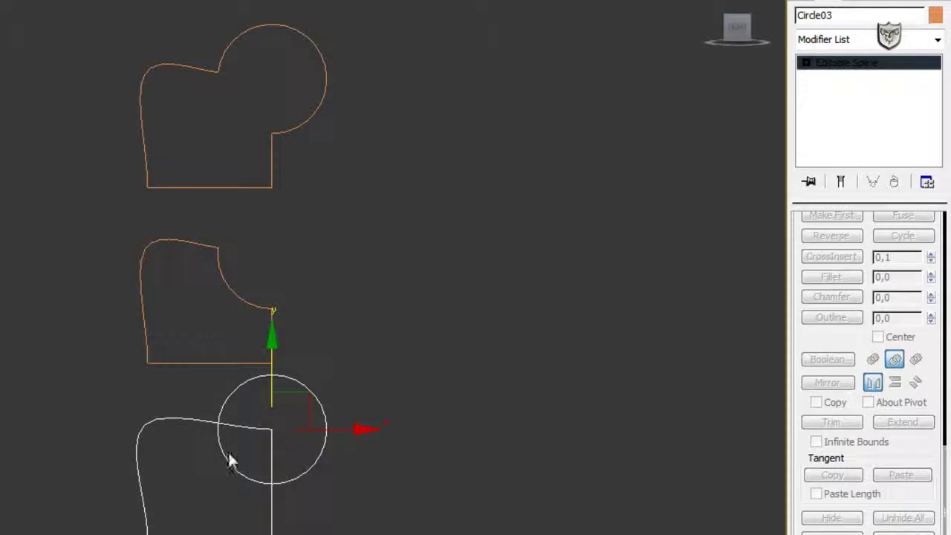
click(806, 64)
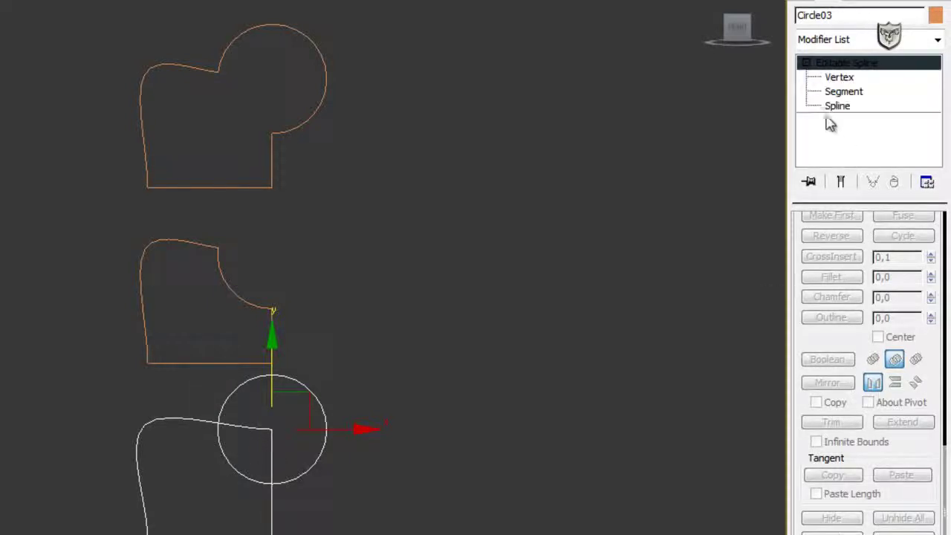
click(837, 106)
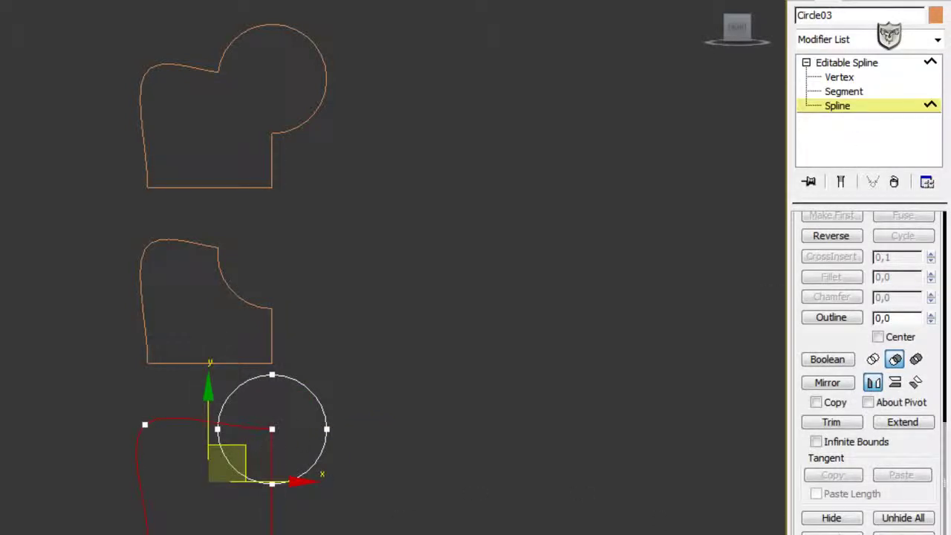
click(915, 360)
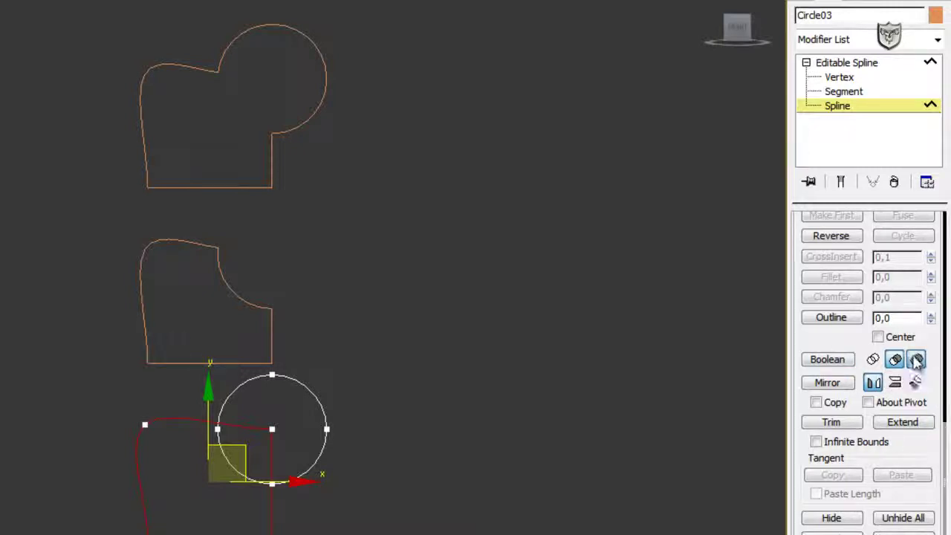
click(845, 364)
click(320, 453)
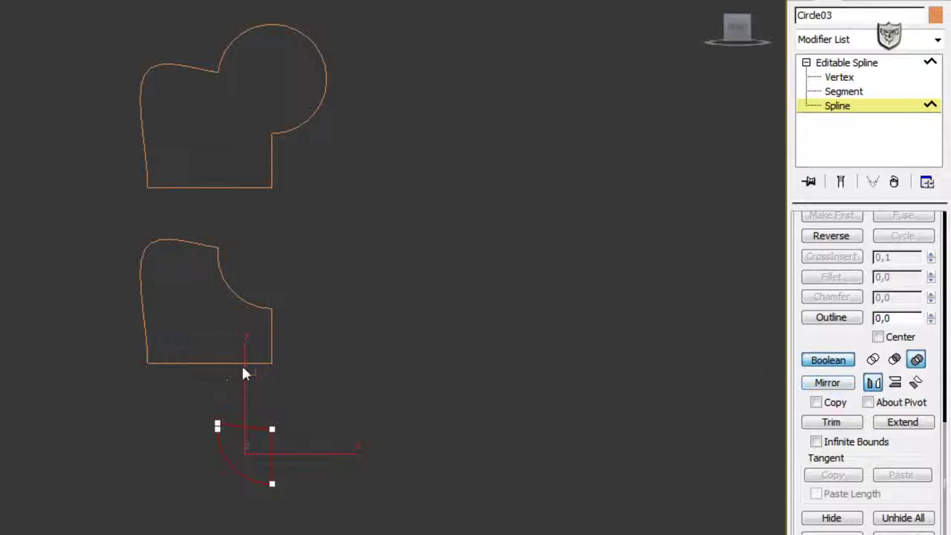
click(861, 64)
Select the middle subtracted shape and switch it to Spline level for work on its spline.
click(199, 363)
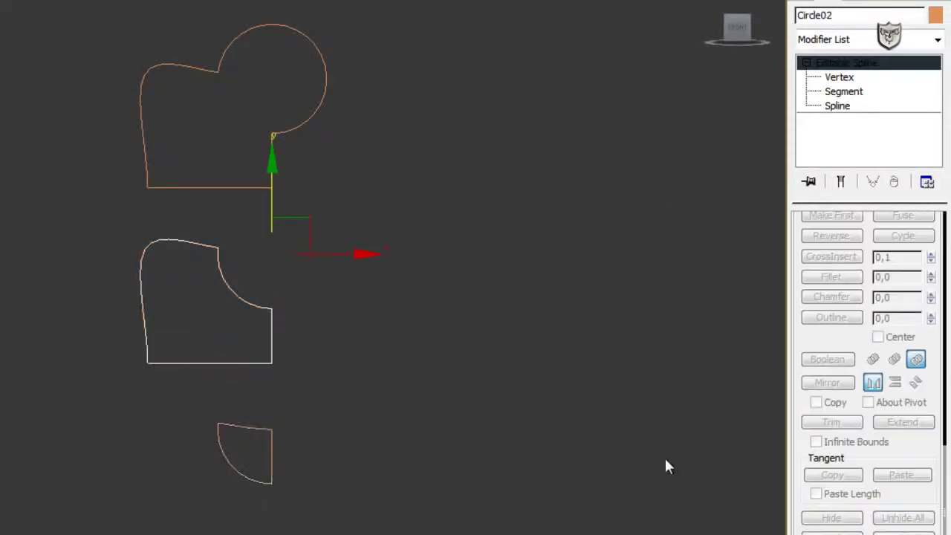
click(839, 106)
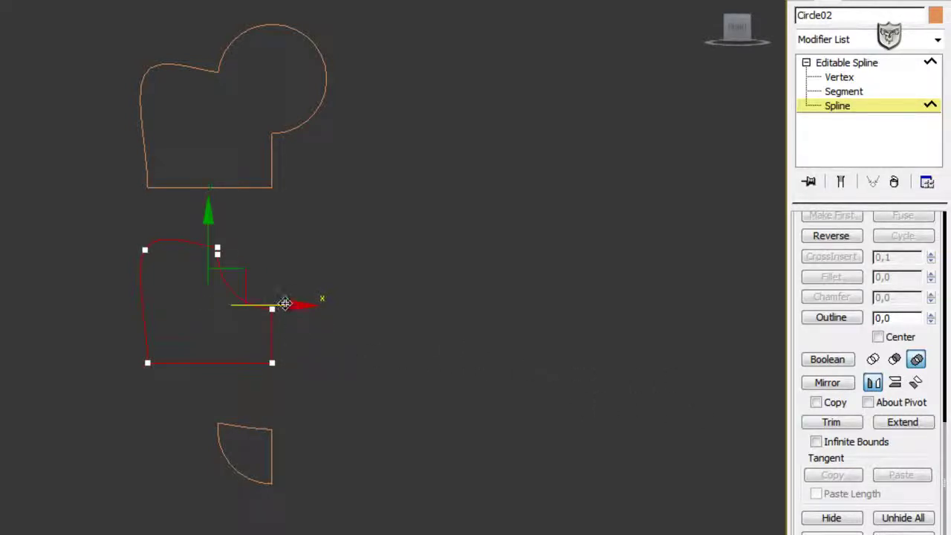
key(F8)
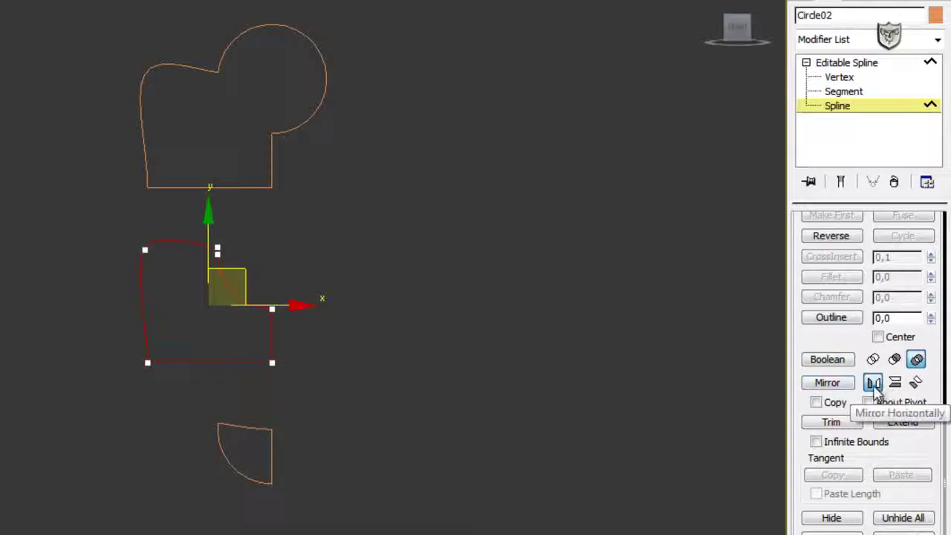
Mirror the middle shape's spline horizontally and mirror it back to its original orientation.
click(828, 383)
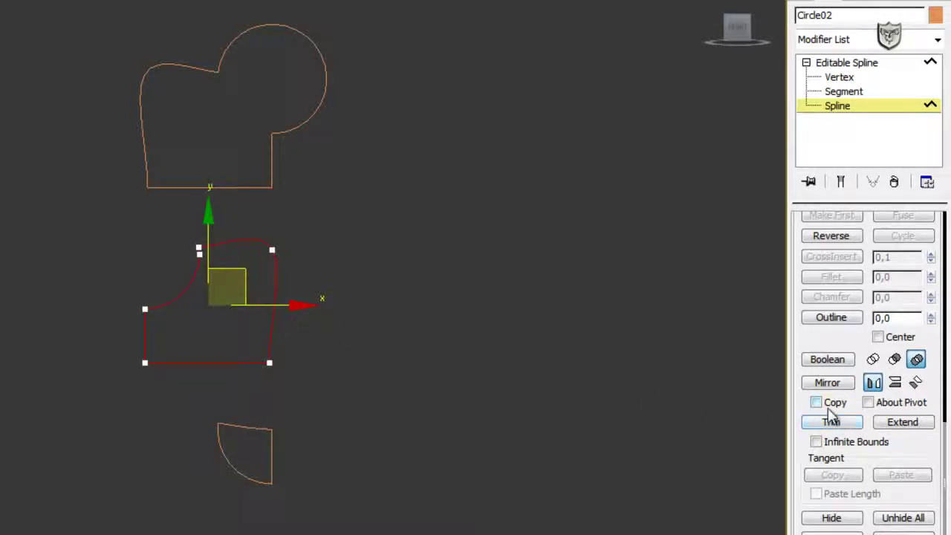
click(827, 383)
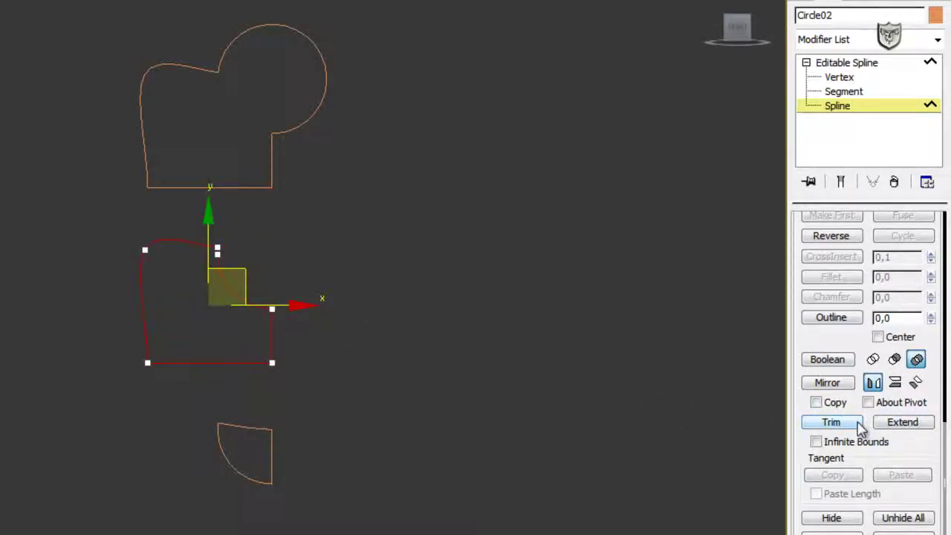
Mirror the spline horizontally with Copy enabled, move the copy along X beside the original, and remove the copy.
click(816, 403)
click(843, 386)
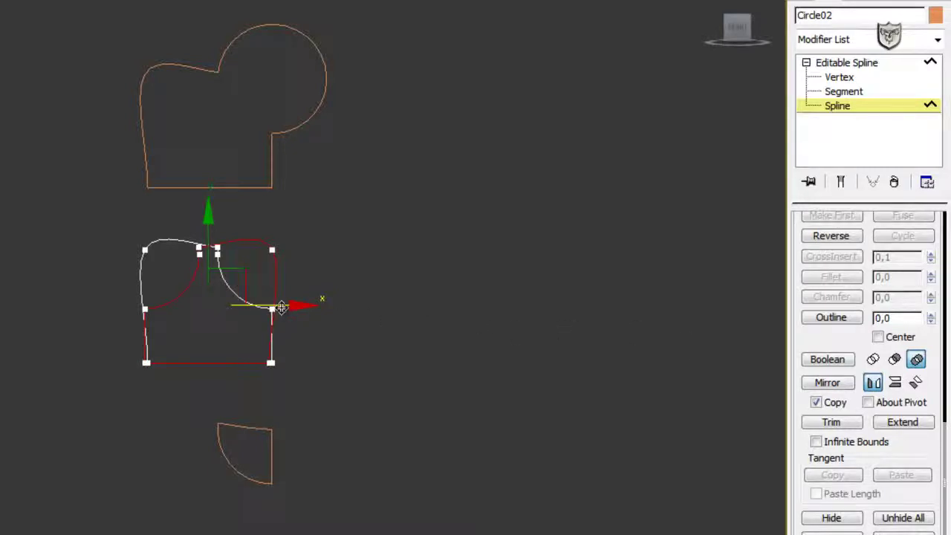
drag(280, 304, 407, 312)
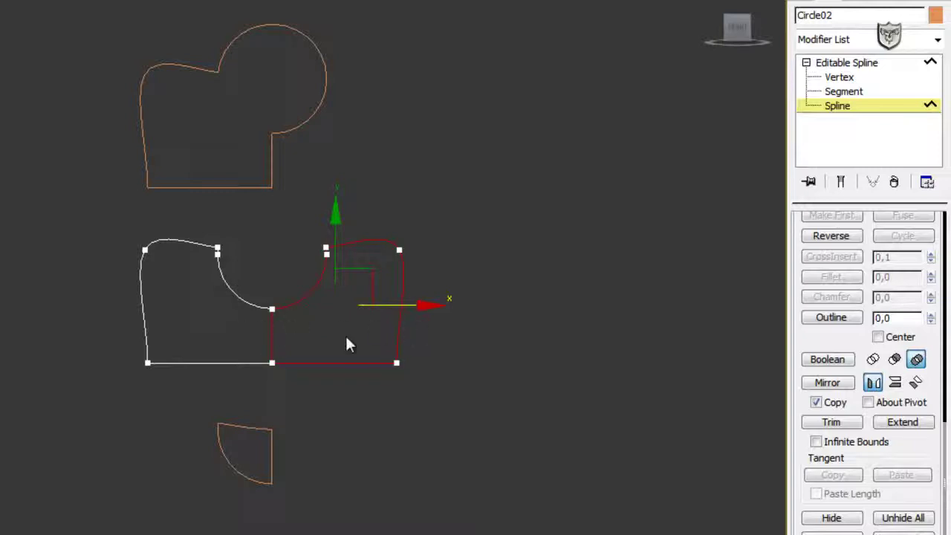
mouse_move(407, 304)
mouse_down()
mouse_move(427, 301)
mouse_move(395, 304)
mouse_up()
key(Delete)
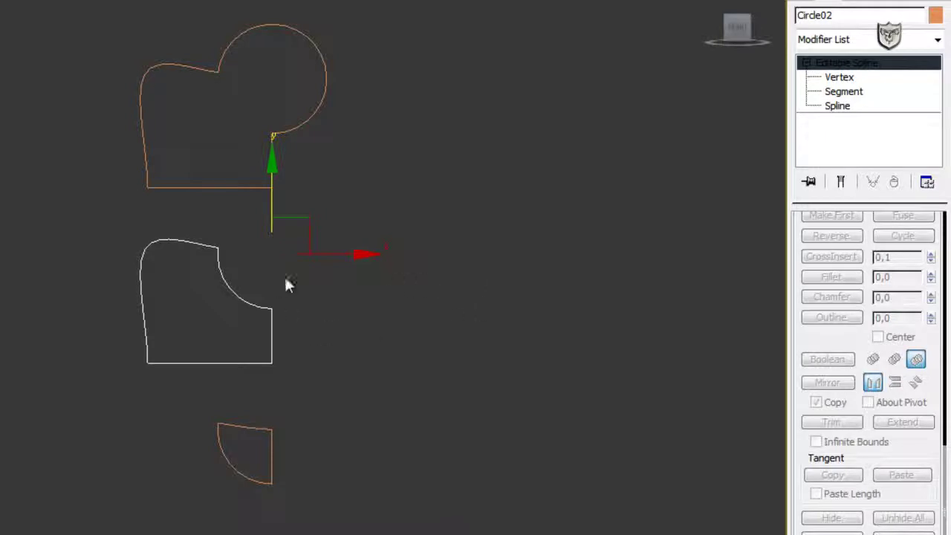
Move only the pivot of the middle shape down along Y to the lower end of its concave arc.
click(856, 4)
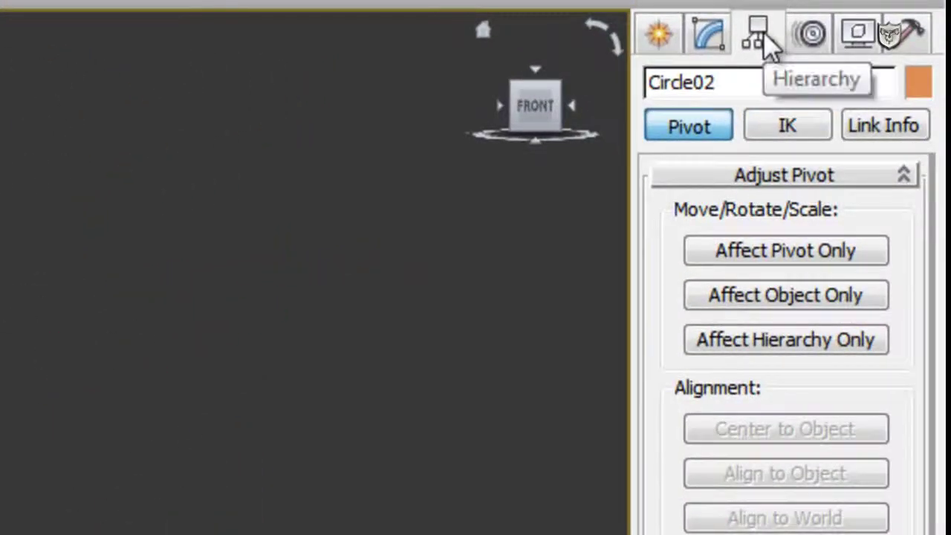
click(816, 254)
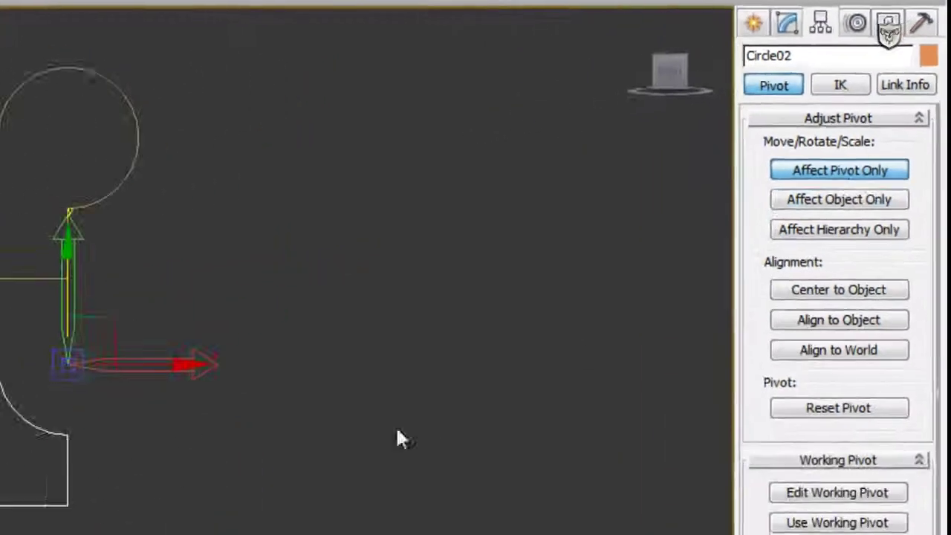
drag(74, 298, 74, 362)
drag(195, 312, 196, 315)
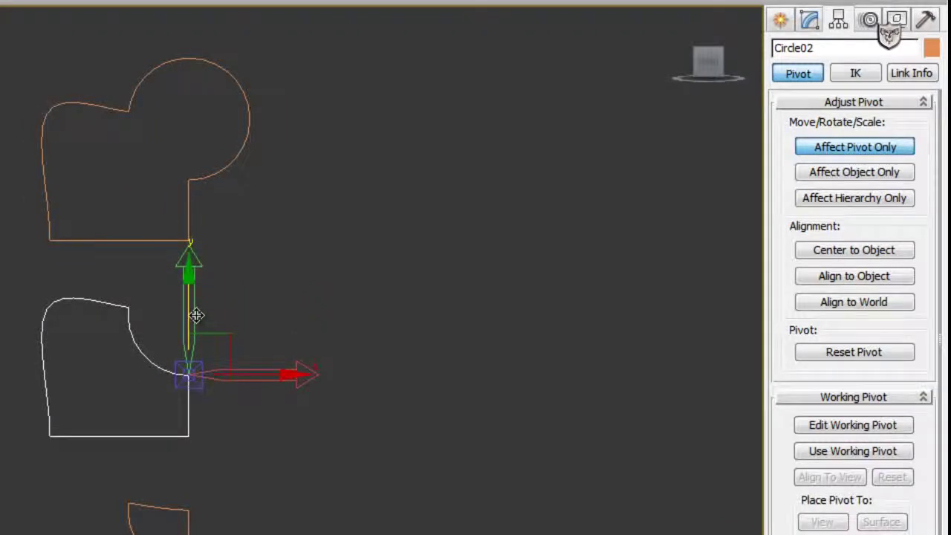
click(815, 74)
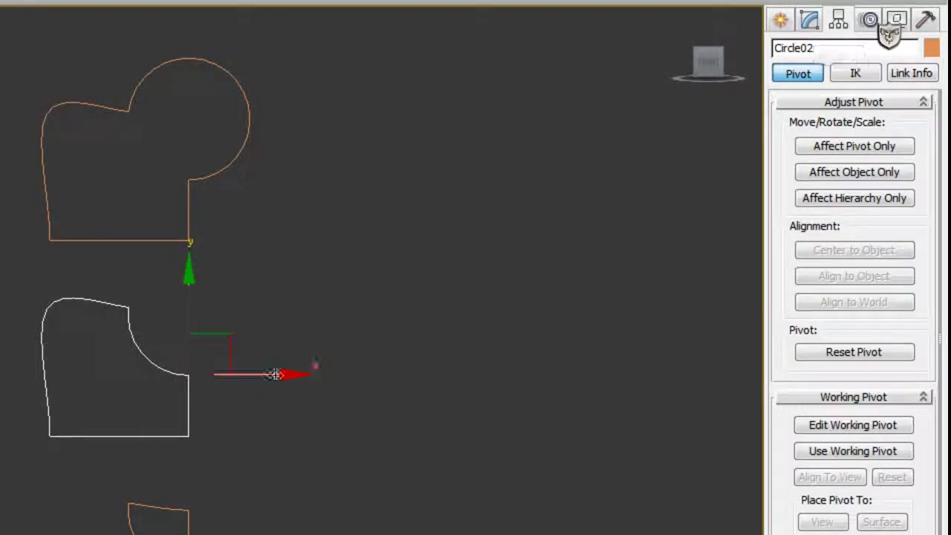
Add a Mirror modifier to the middle shape and enable Copy to keep both halves.
click(809, 21)
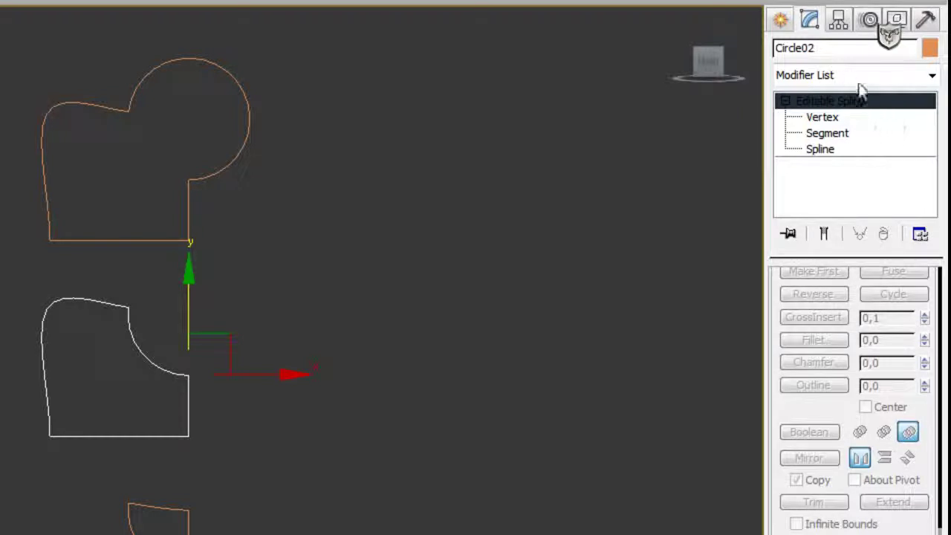
click(932, 75)
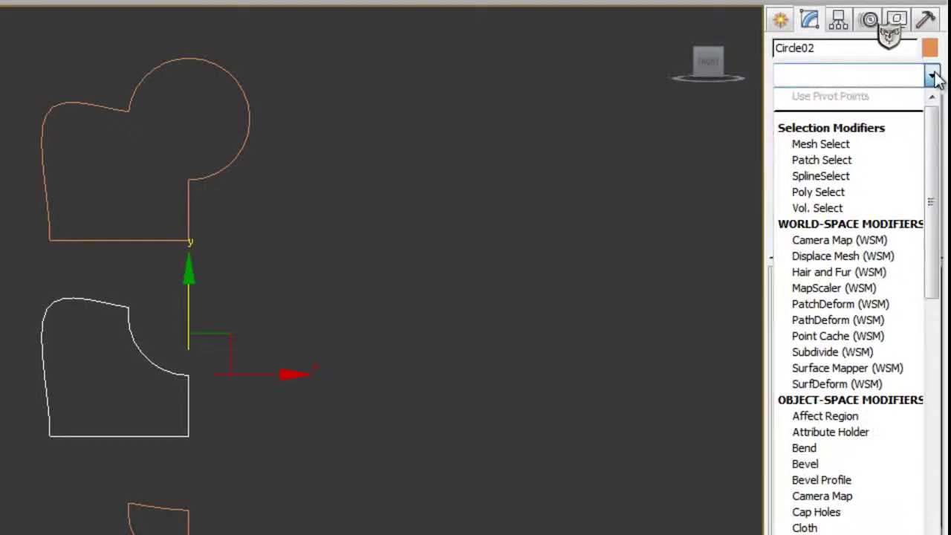
scroll(936, 78, down, 1)
scroll(936, 78, down, 3)
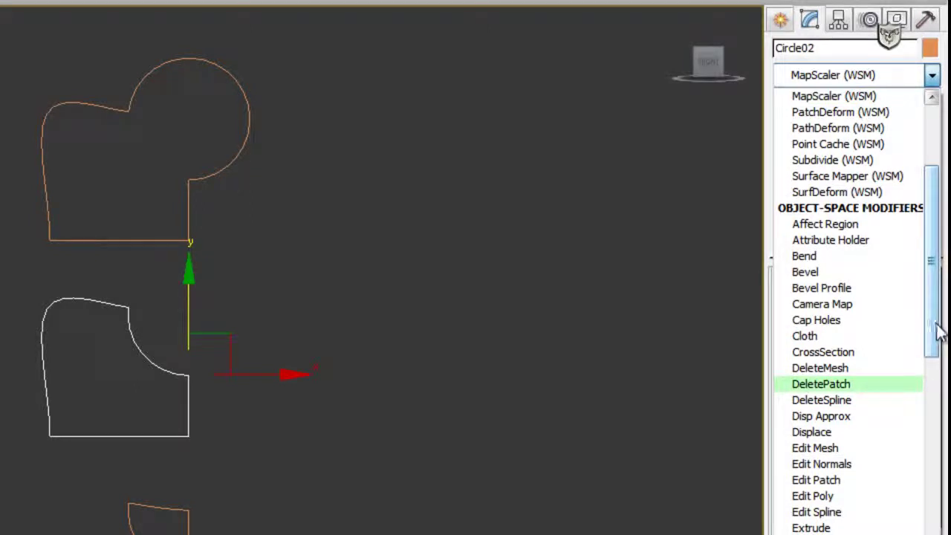
scroll(932, 330, down, 13)
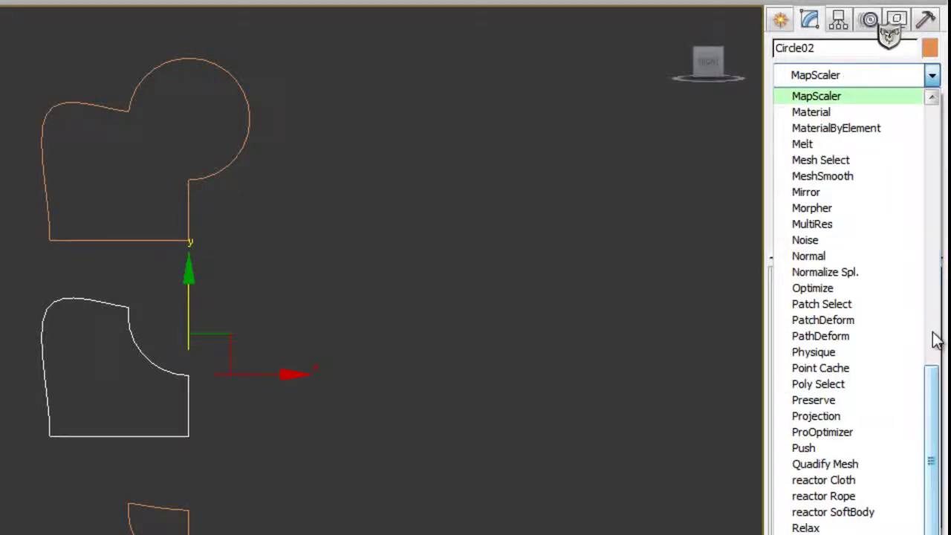
click(815, 192)
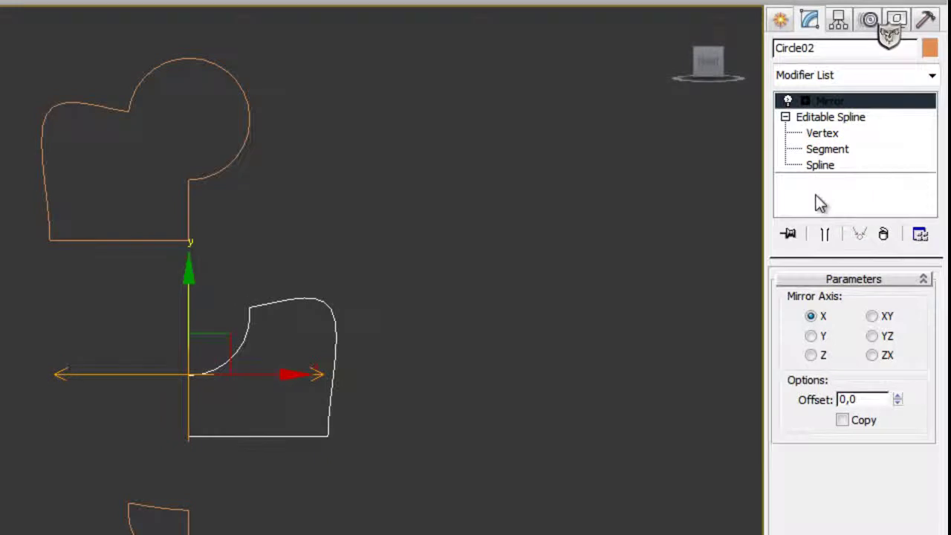
click(843, 422)
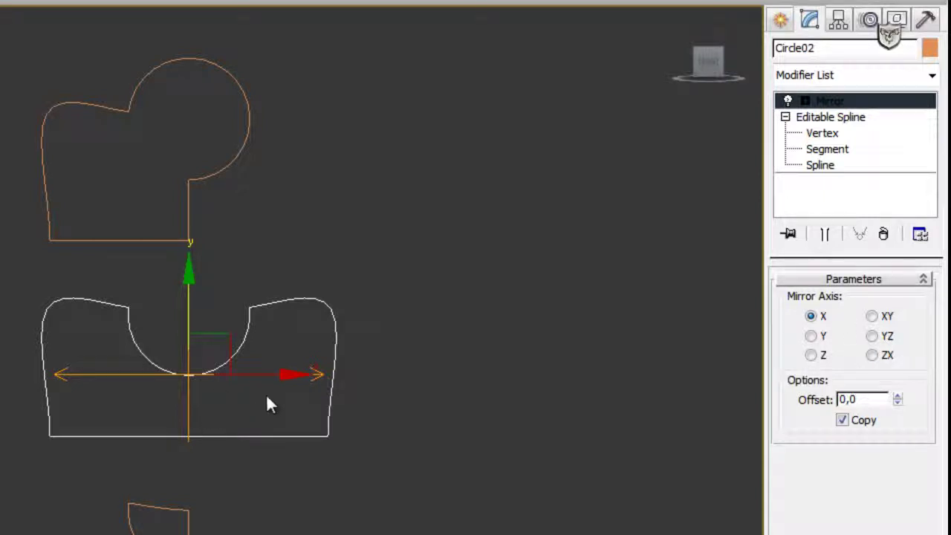
Try the XY, Y, Z and YZ mirror axes, choose ZX, and set the mirror Offset to 14,181.
click(873, 317)
click(815, 338)
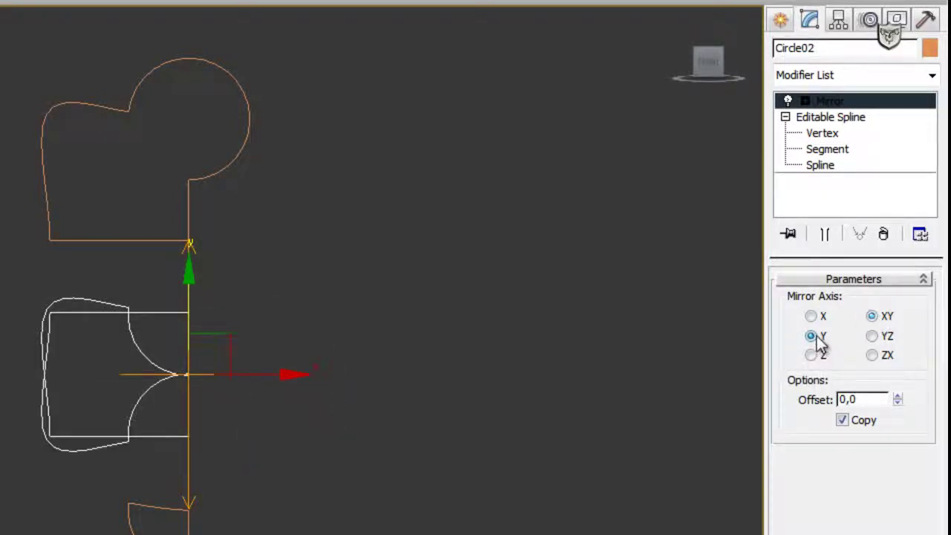
click(811, 355)
click(873, 336)
click(873, 355)
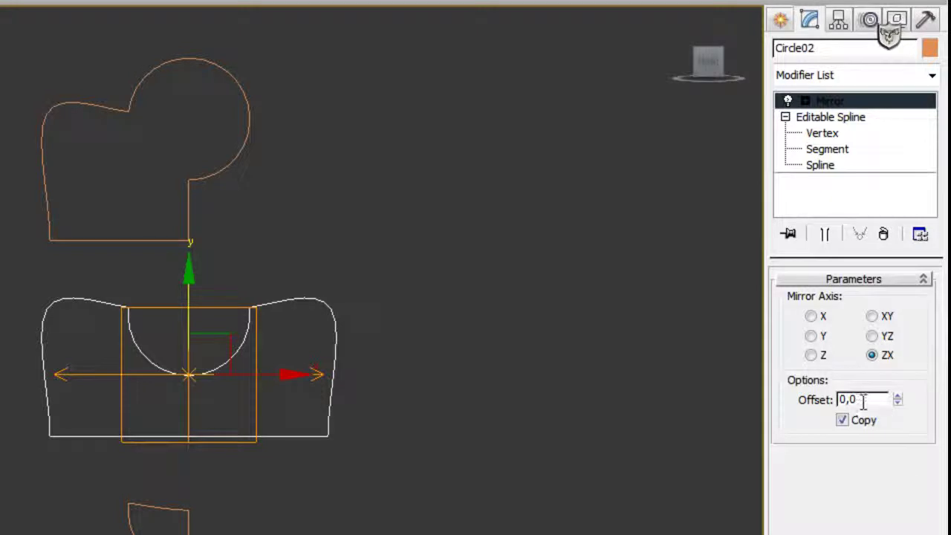
drag(902, 403, 898, 290)
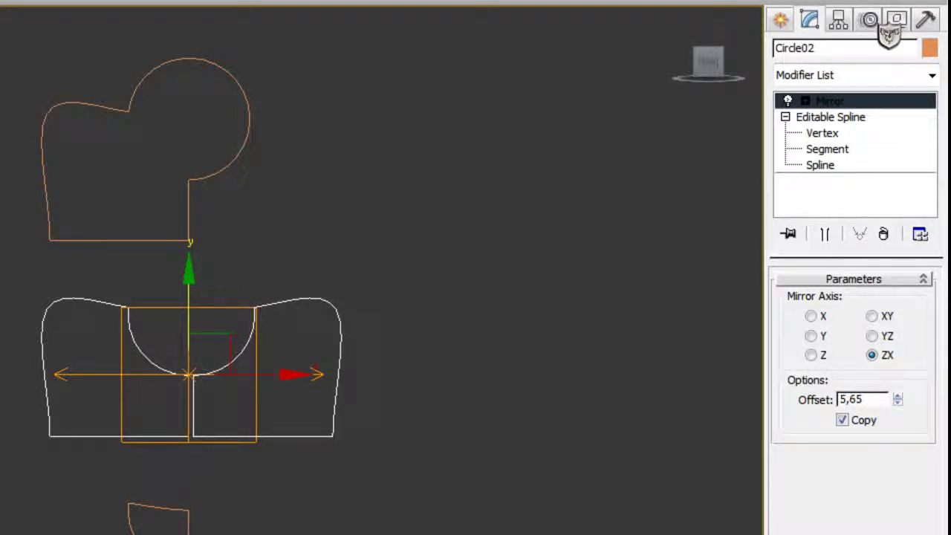
drag(898, 401, 898, 338)
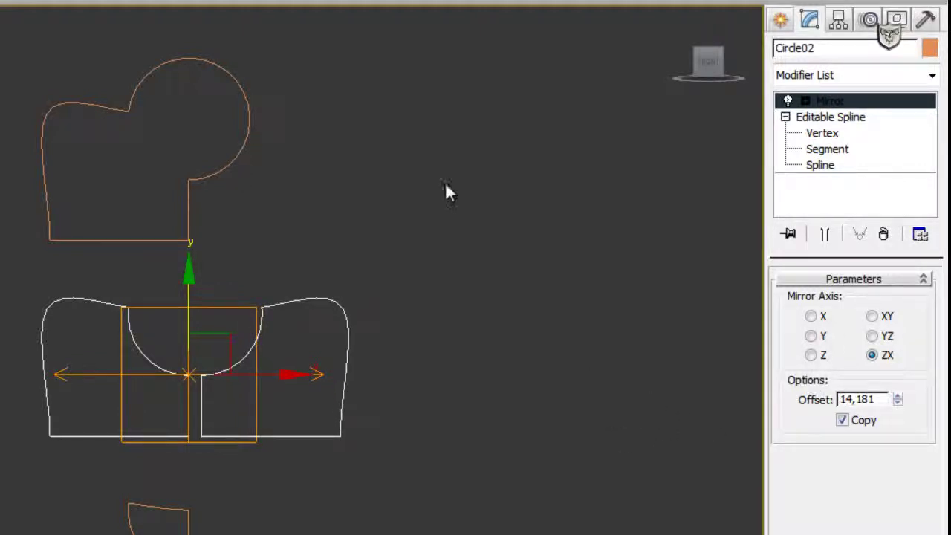
Select the upper united shape, outline its spline outward at Spline level, and leave the sub-object level.
click(247, 134)
click(826, 150)
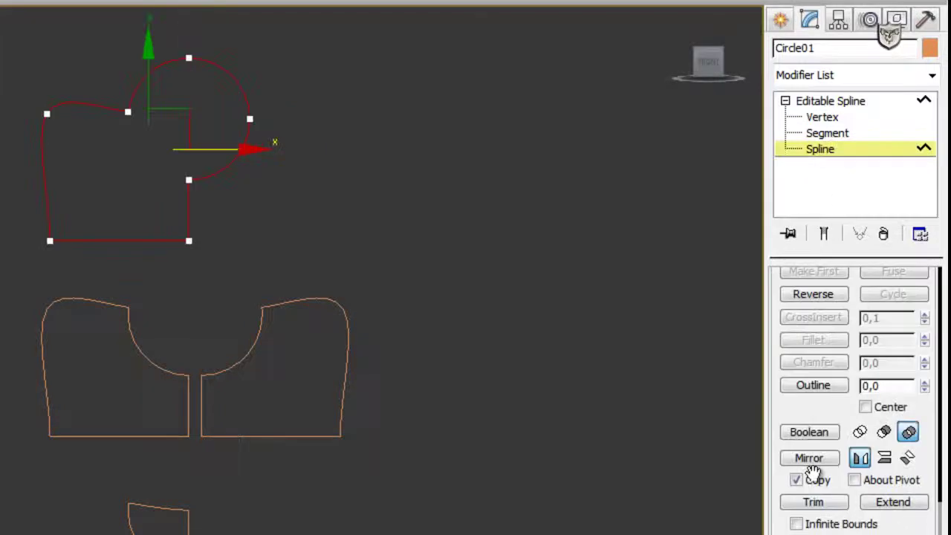
click(832, 386)
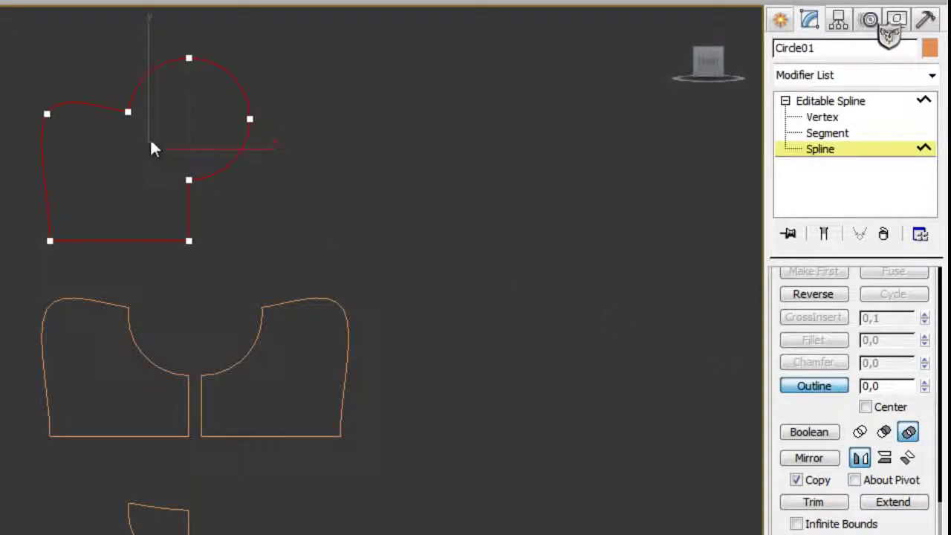
mouse_move(192, 177)
mouse_down()
mouse_move(194, 156)
mouse_move(235, 208)
mouse_move(193, 164)
mouse_move(222, 196)
mouse_up()
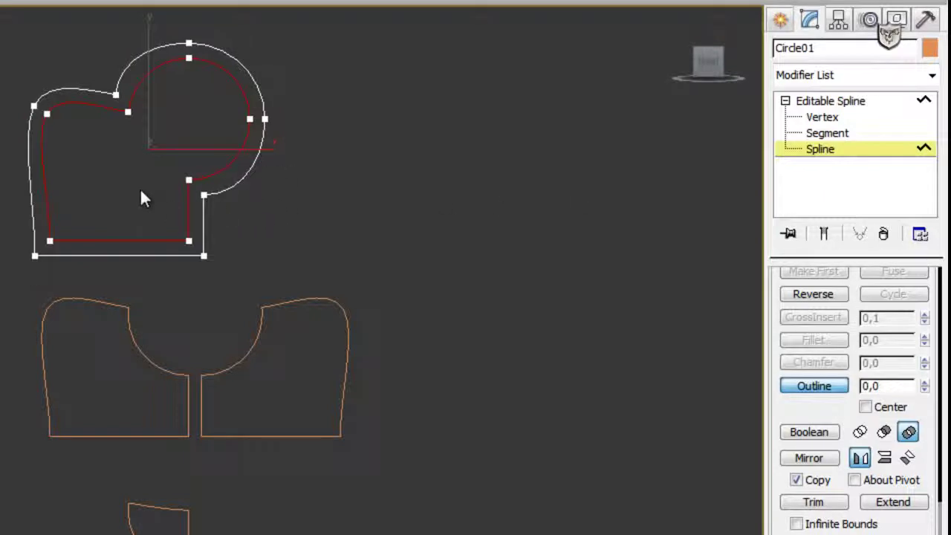
key(ctrl+b)
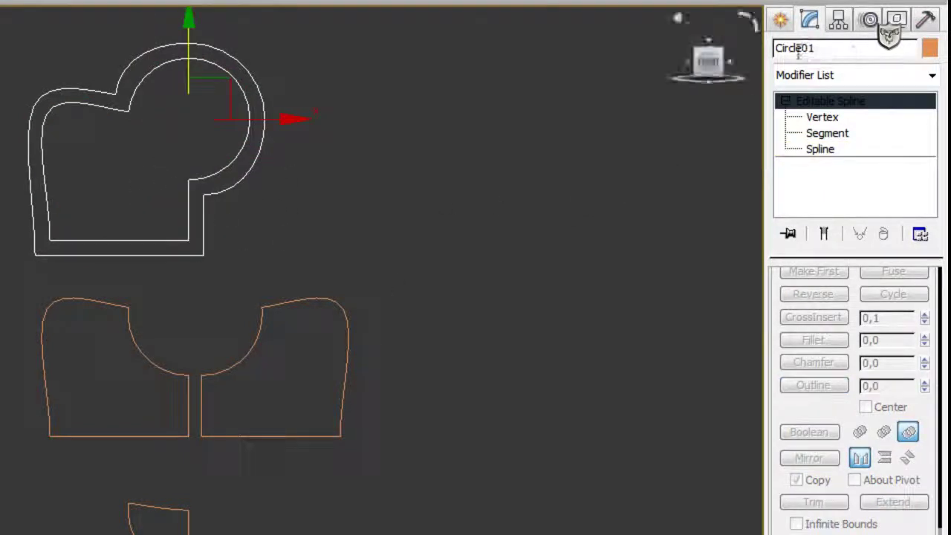
Apply an Extrude modifier to the outlined upper shape with an Amount of about 53,5.
click(933, 76)
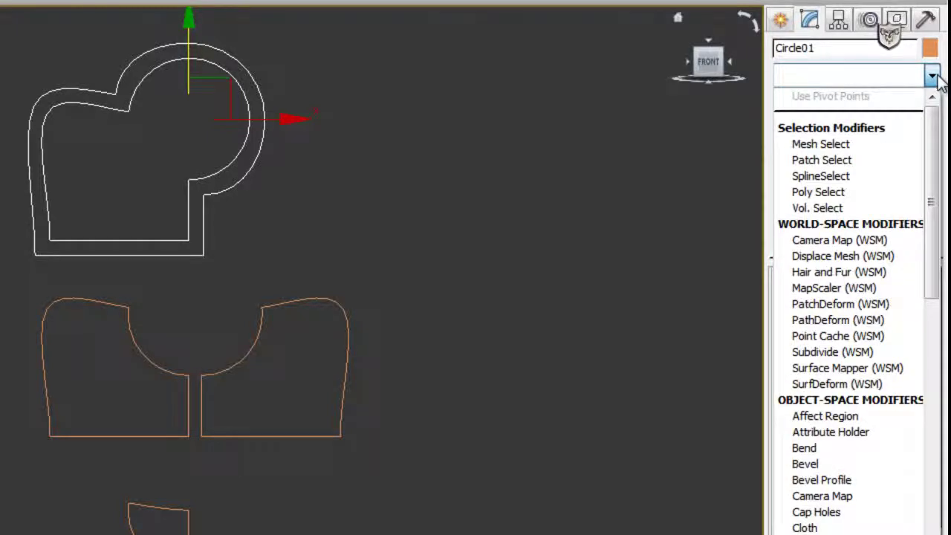
key(e)
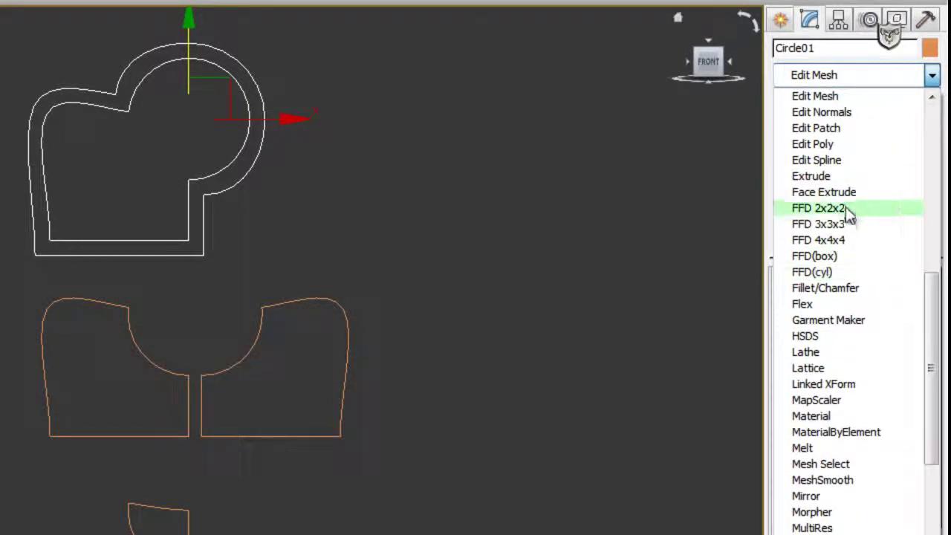
click(811, 176)
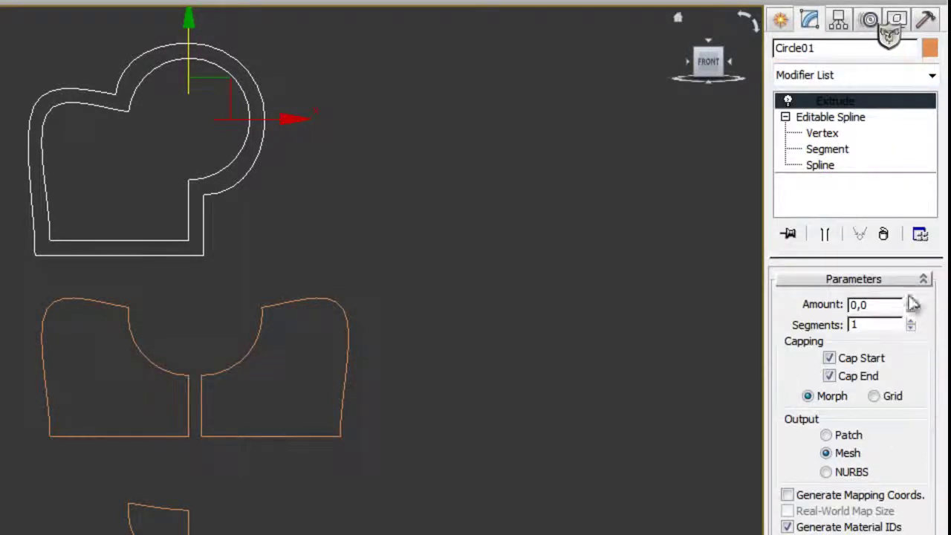
drag(911, 307, 913, 174)
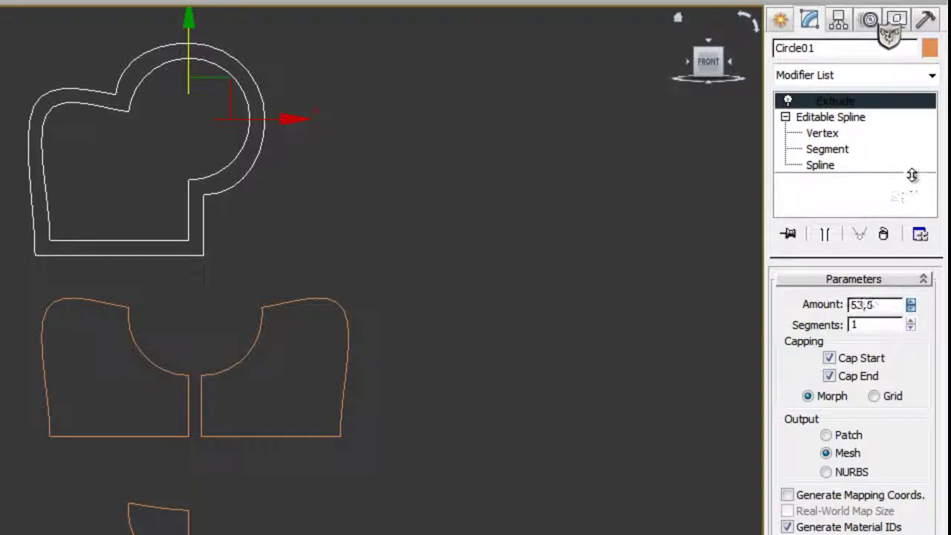
key(alt+w)
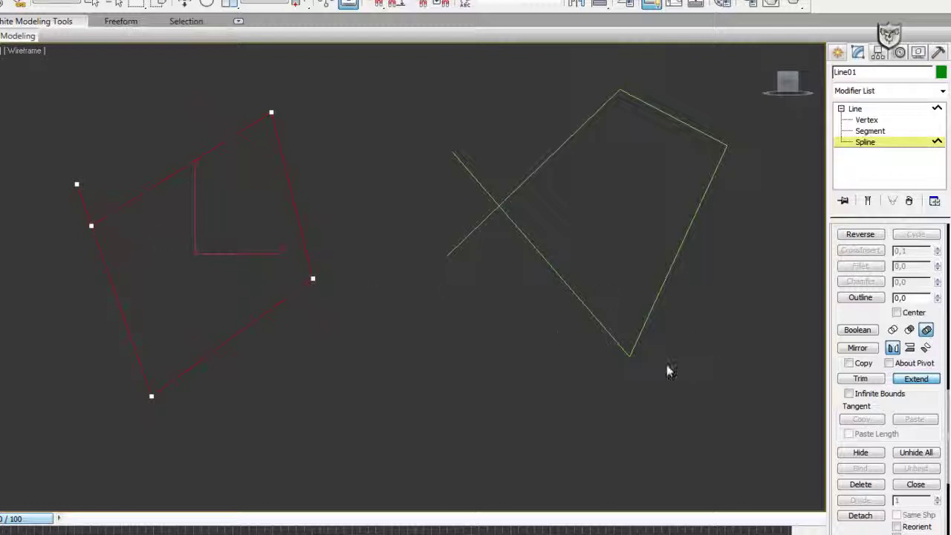
Leave the left line's Spline level and trim the right line's lower overhanging end back to its self-intersection.
click(877, 380)
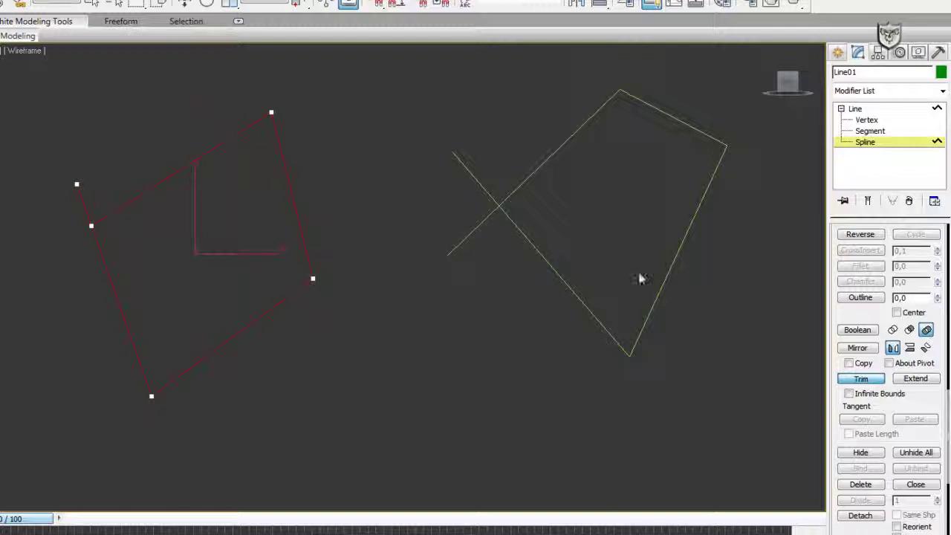
click(883, 143)
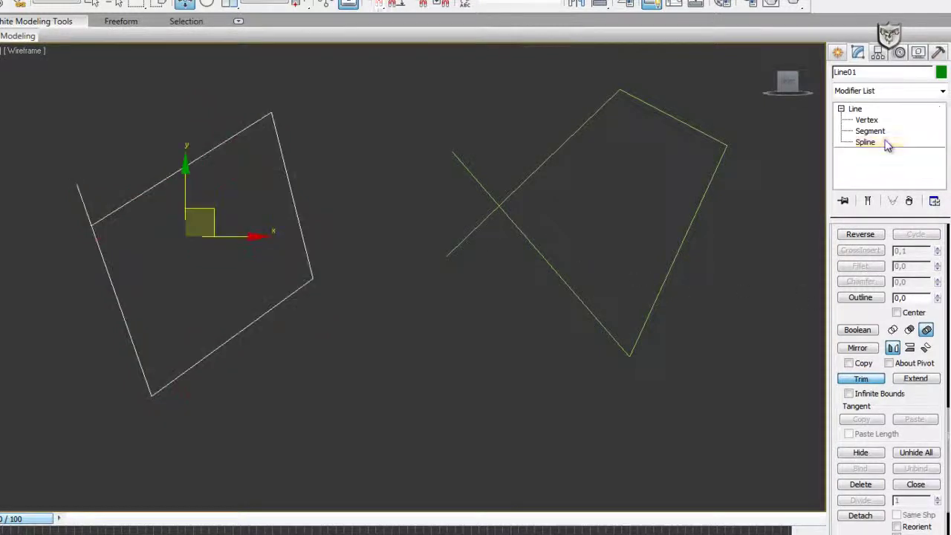
click(567, 136)
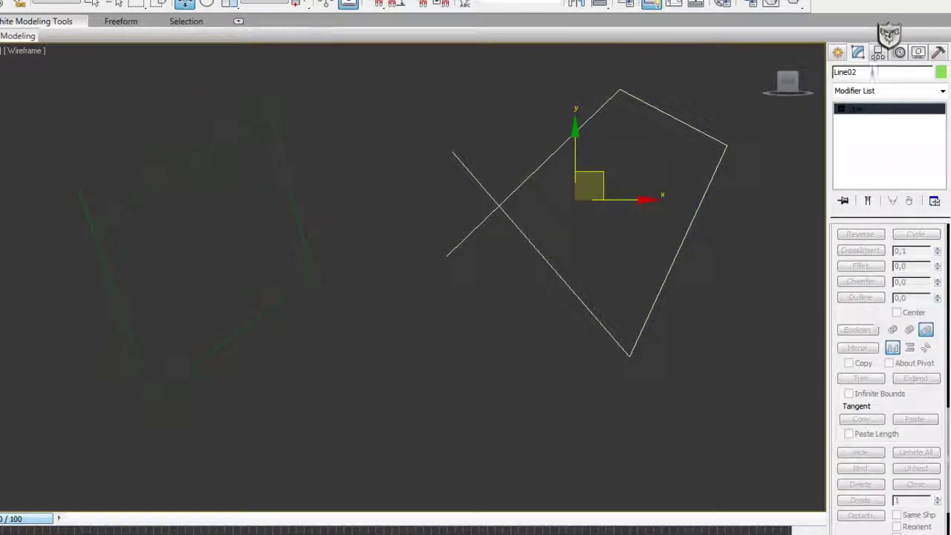
key(3)
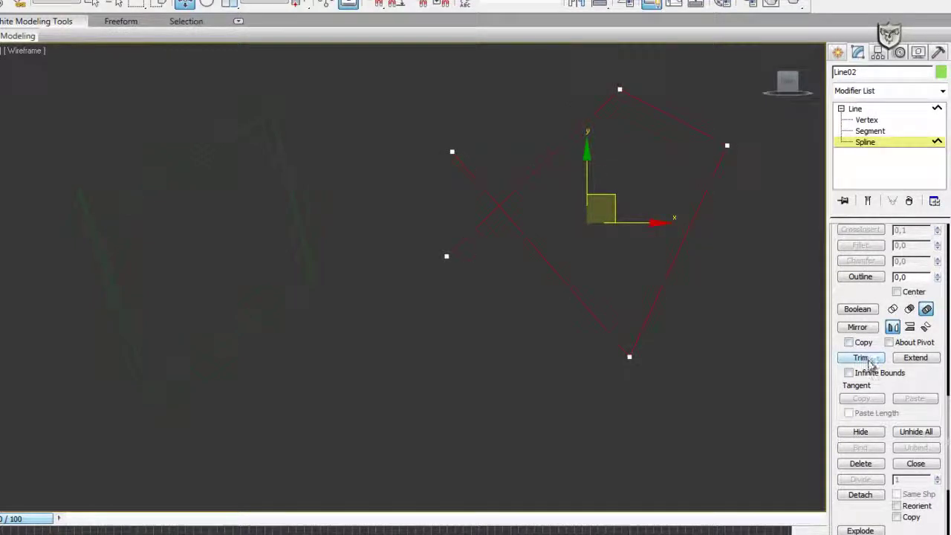
click(861, 358)
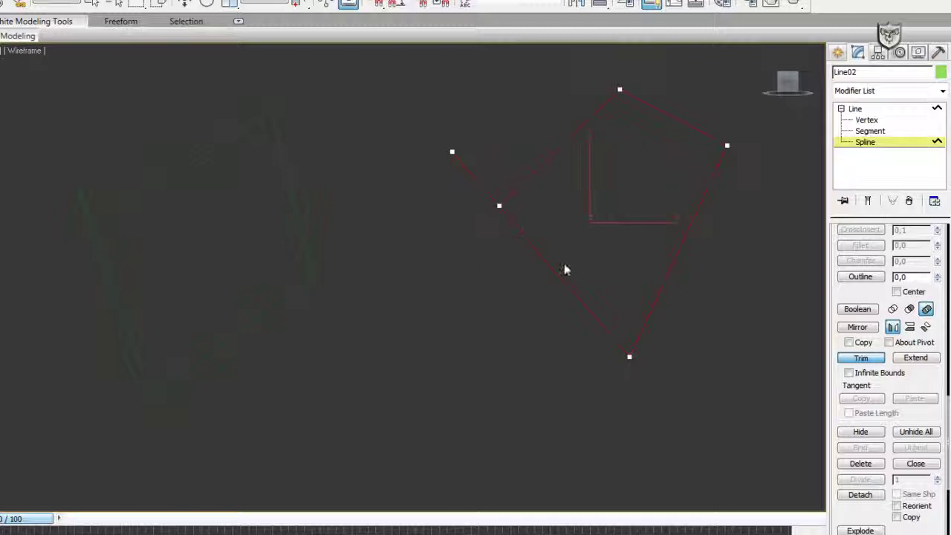
click(501, 208)
click(594, 310)
click(483, 174)
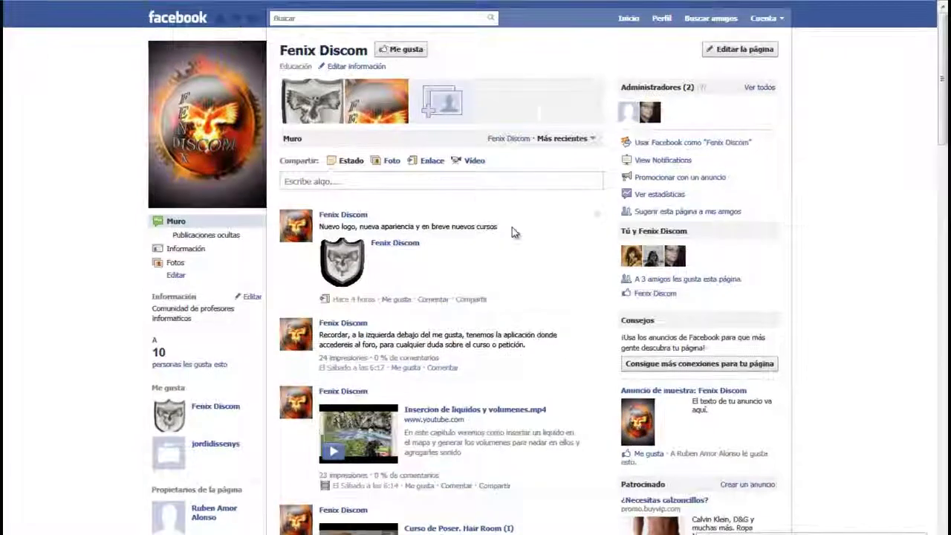
Switch to the web browser and look through the Fenix Discom Facebook page and website home page.
scroll(534, 328, down, 5)
scroll(534, 328, up, 5)
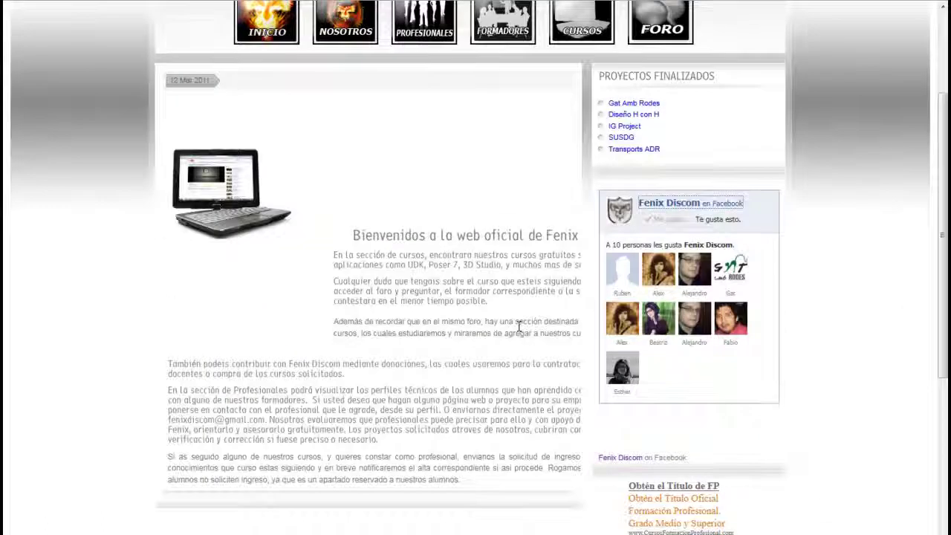
scroll(518, 329, down, 1)
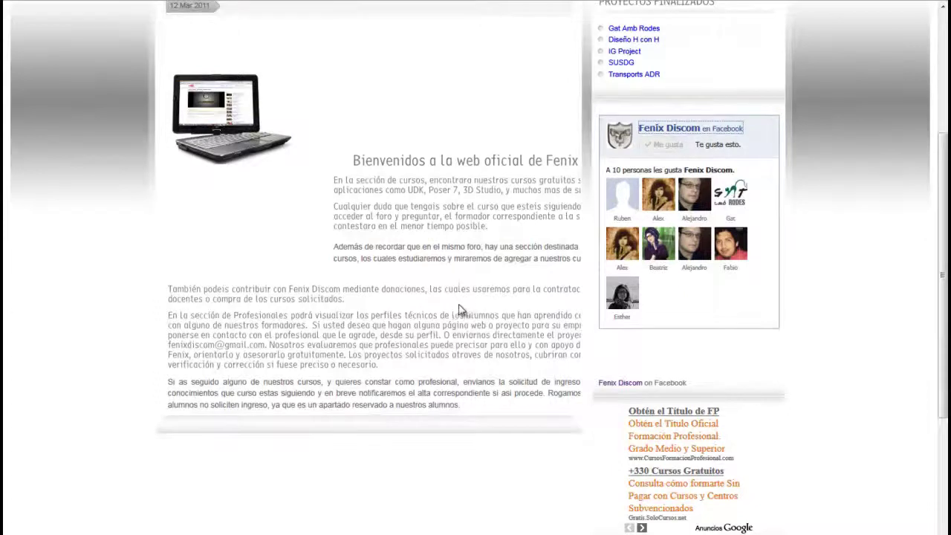
scroll(754, 423, down, 3)
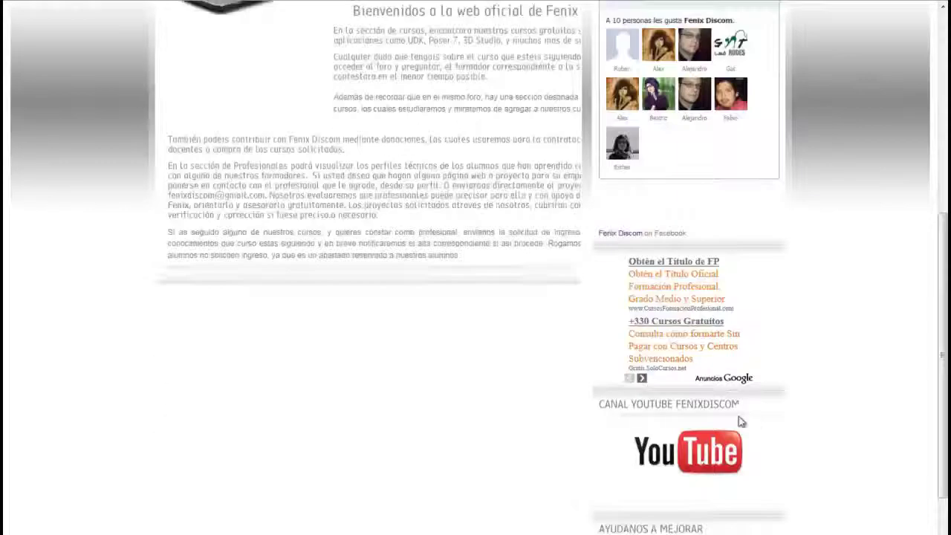
scroll(562, 349, up, 3)
scroll(562, 348, up, 3)
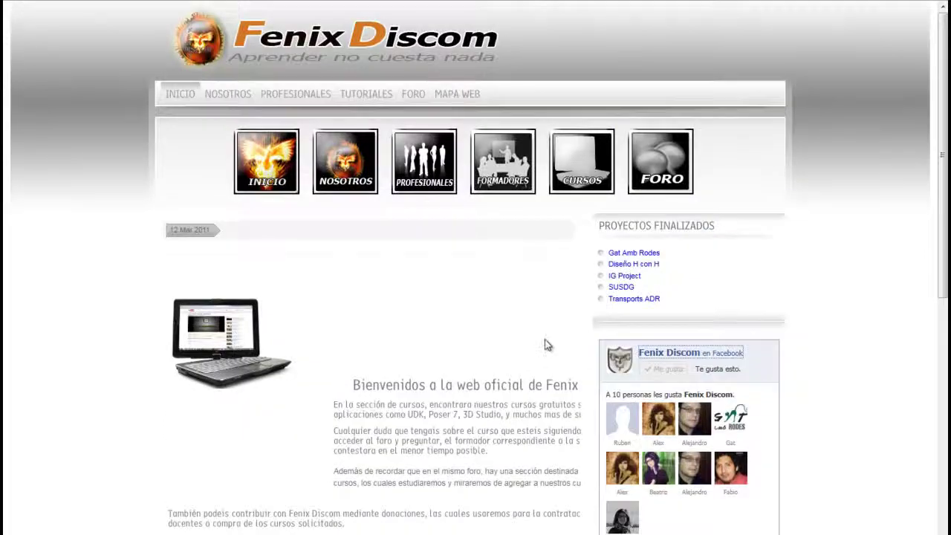
scroll(546, 344, down, 2)
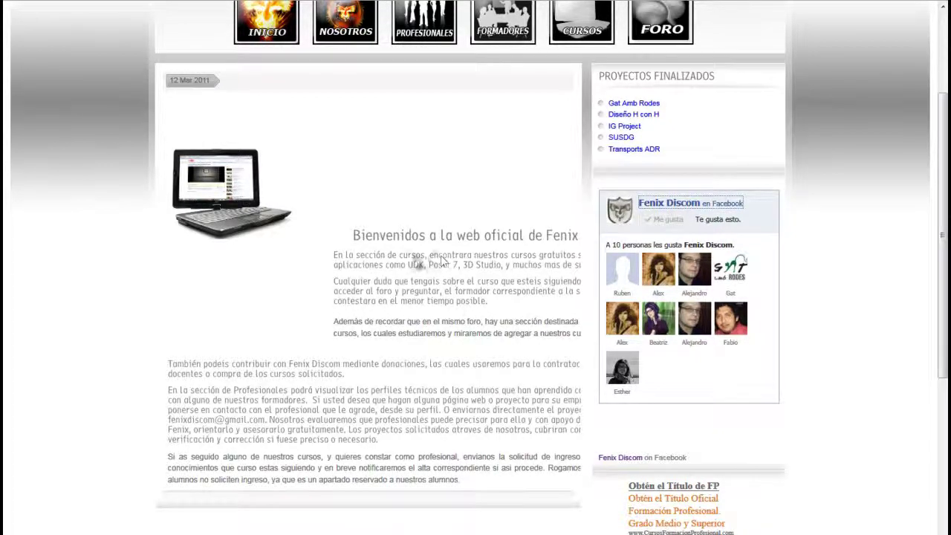
scroll(470, 321, down, 2)
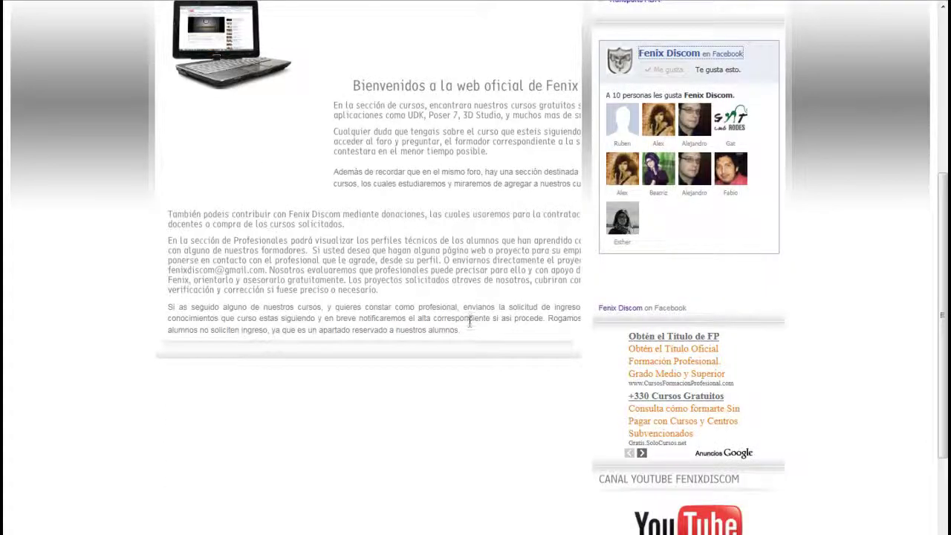
scroll(469, 325, down, 1)
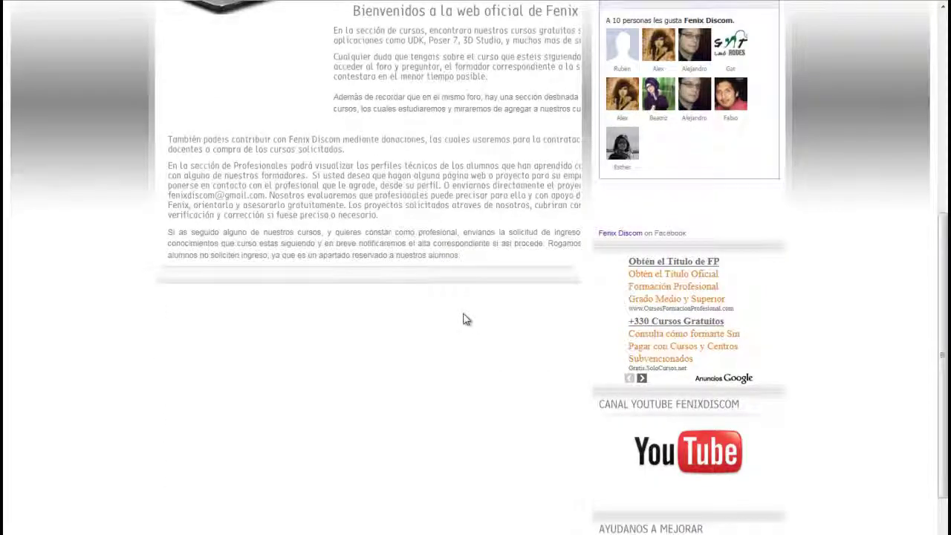
scroll(465, 320, down, 1)
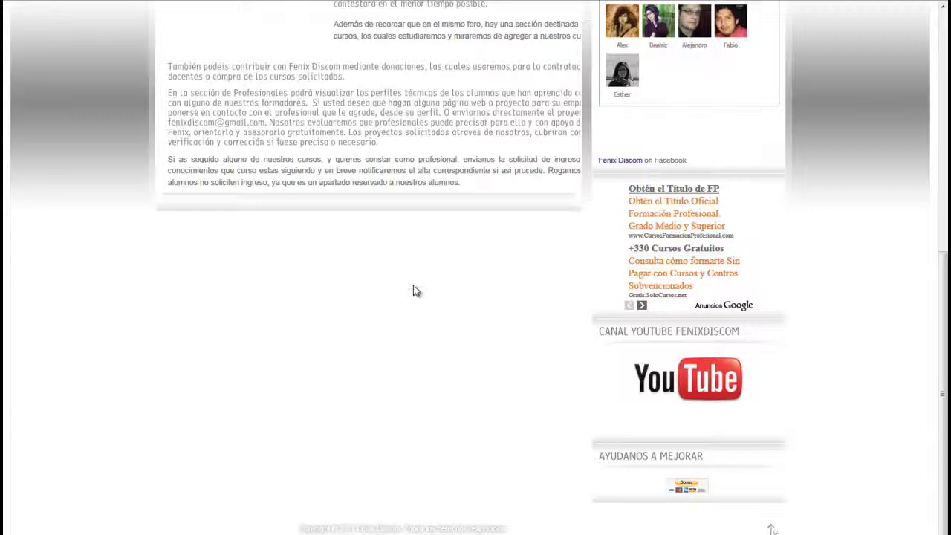
scroll(453, 319, up, 2)
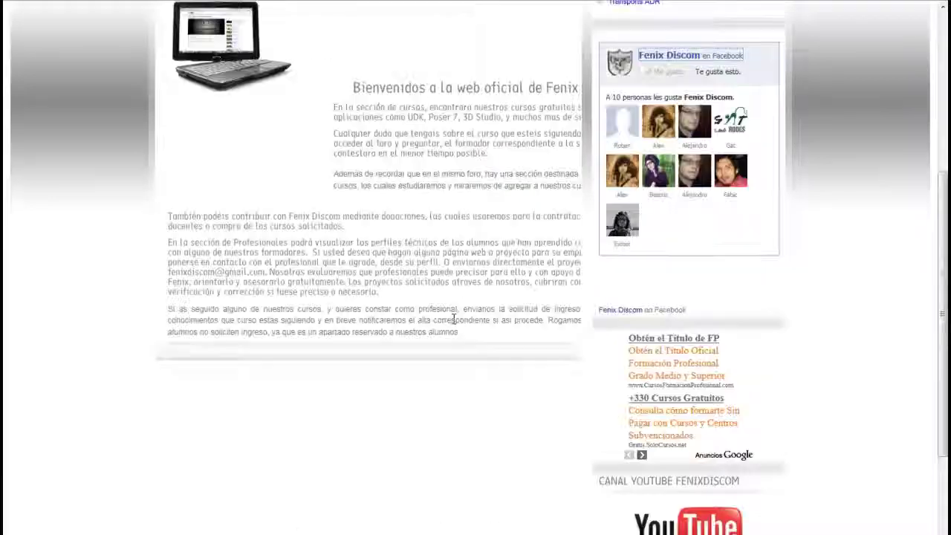
scroll(453, 319, up, 4)
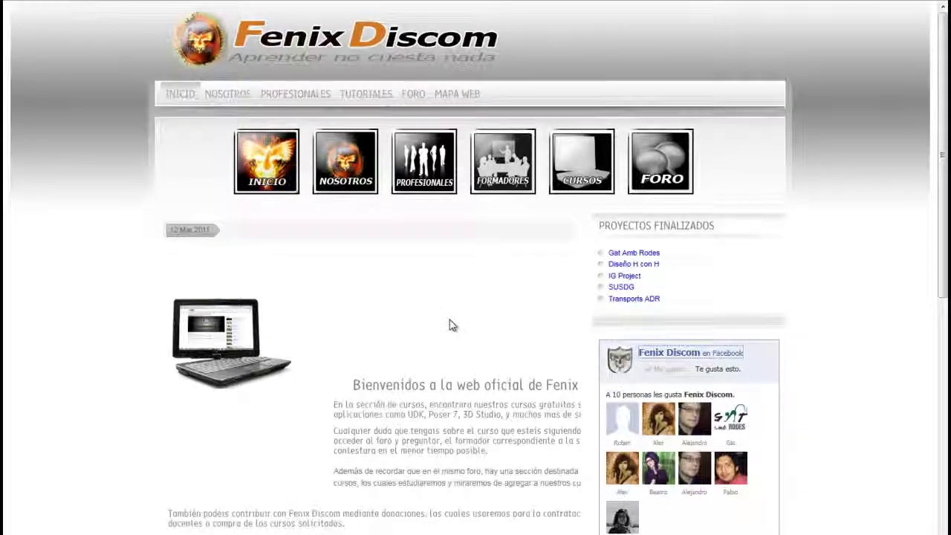